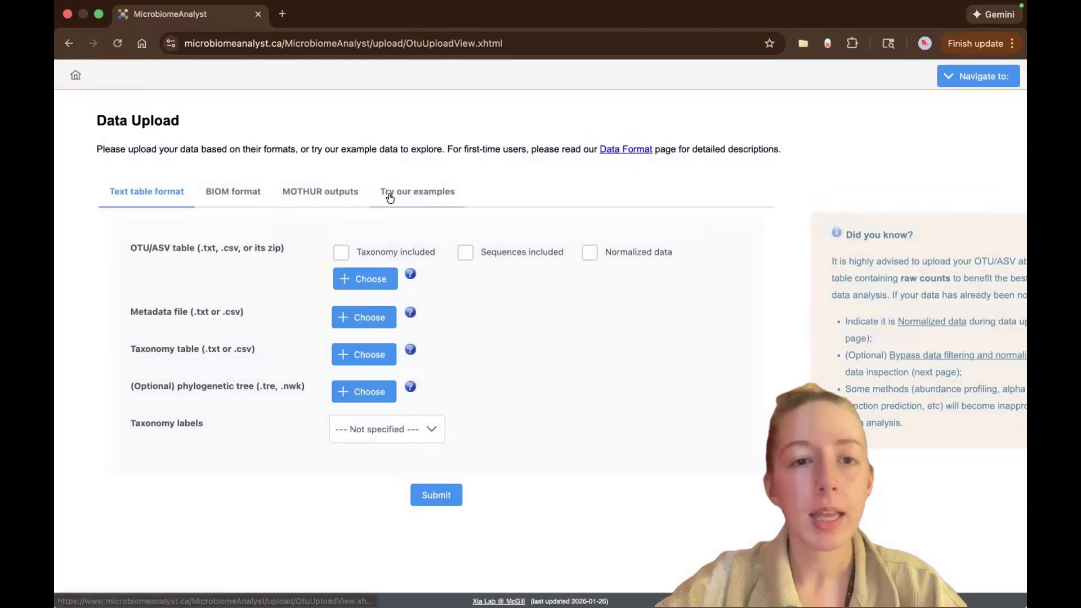
Submit the Human Moving Picture example dataset from the provided examples for analysis.
{"action": "left_click", "coordinate": [390, 194]}
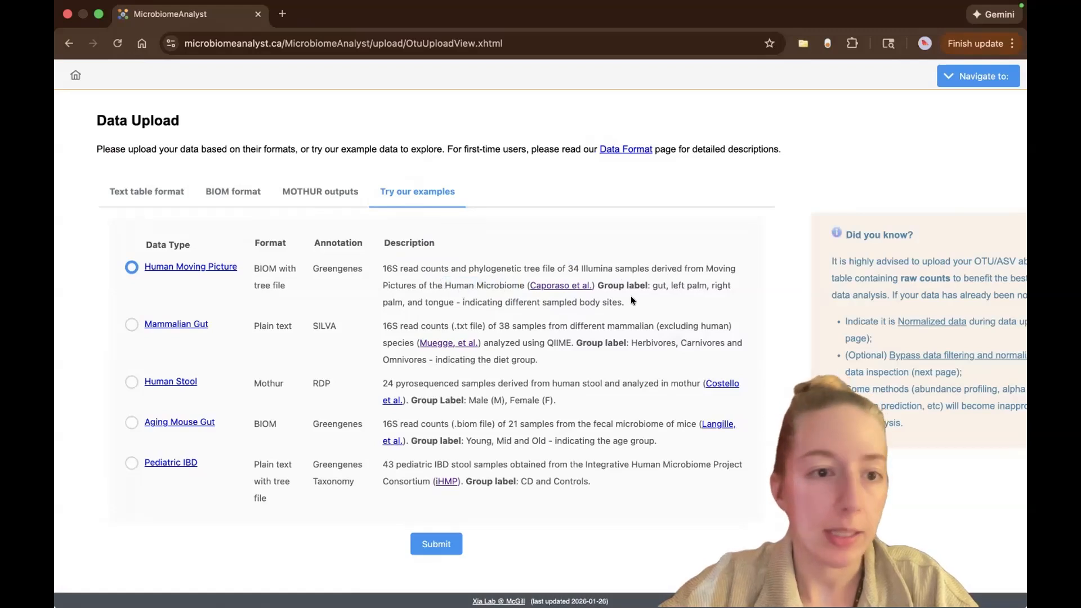
{"action": "left_click", "coordinate": [420, 540]}
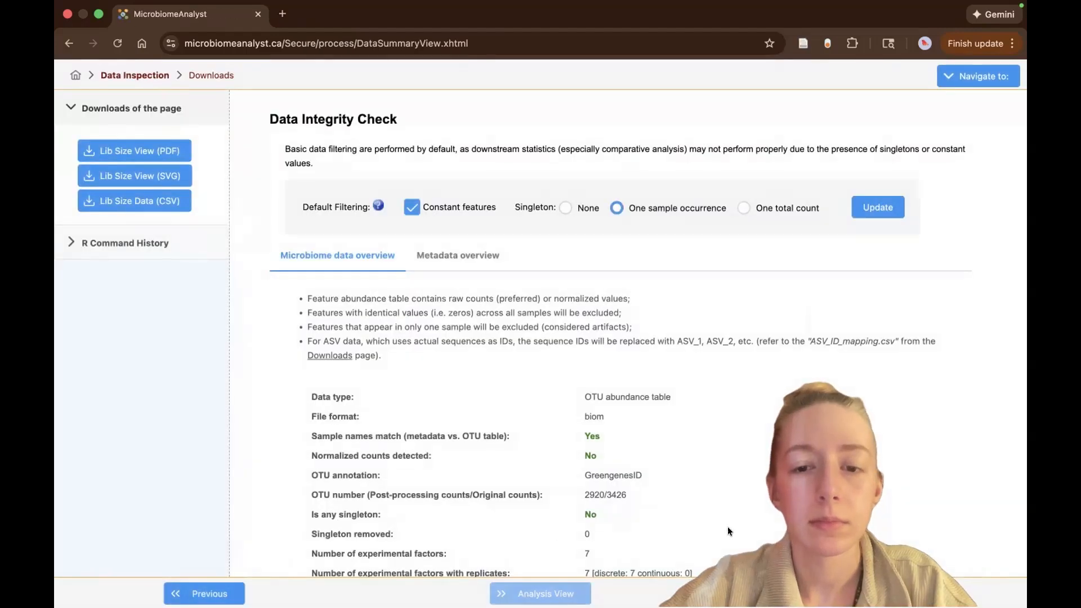
Examine the data integrity check, including read counts per sample, sample number matching, and the library size plot.
{"action": "scroll", "coordinate": [728, 526], "scroll_direction": "down", "scroll_amount": 3}
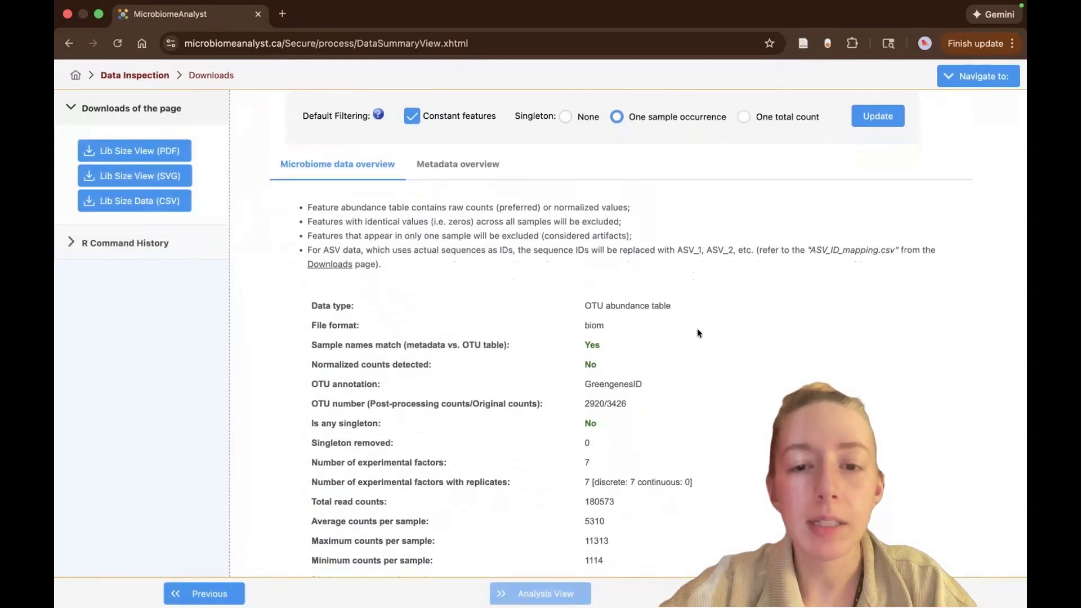
{"action": "scroll", "coordinate": [625, 362], "scroll_direction": "down", "scroll_amount": 5}
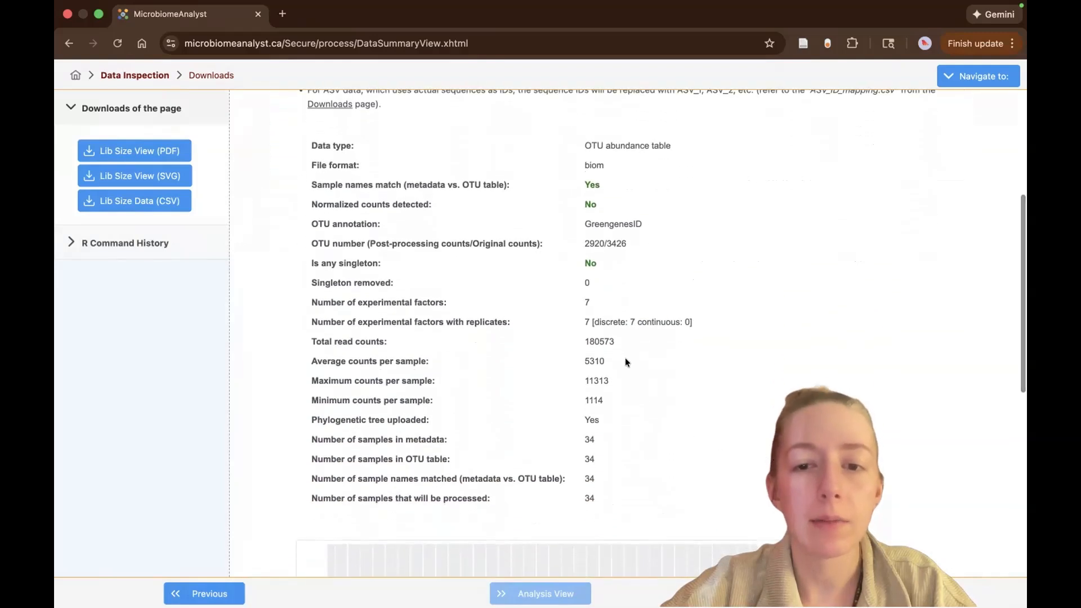
{"action": "double_click", "coordinate": [592, 362]}
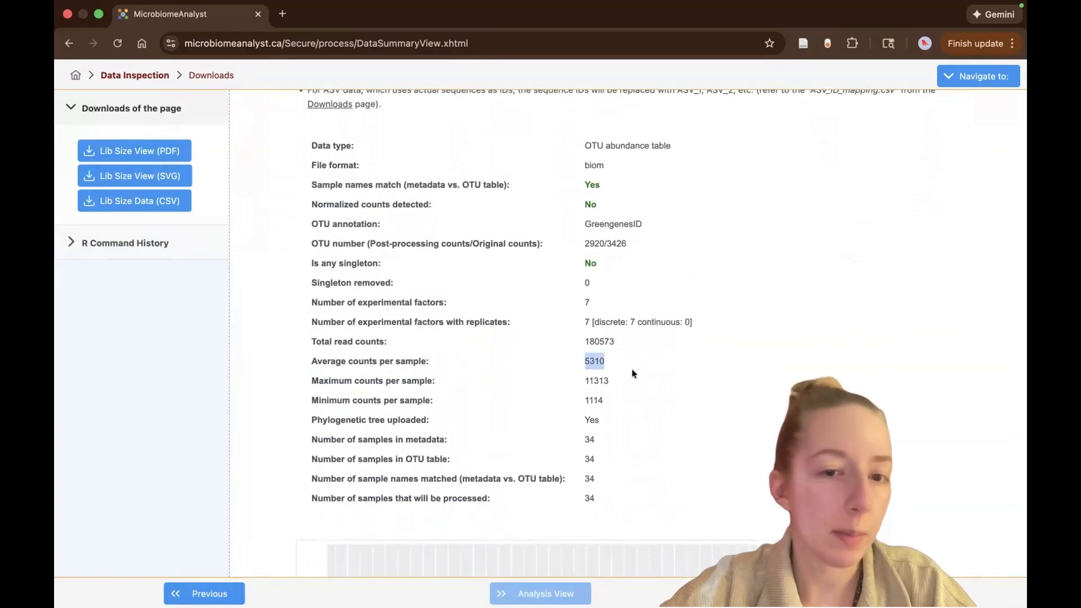
{"action": "double_click", "coordinate": [598, 343]}
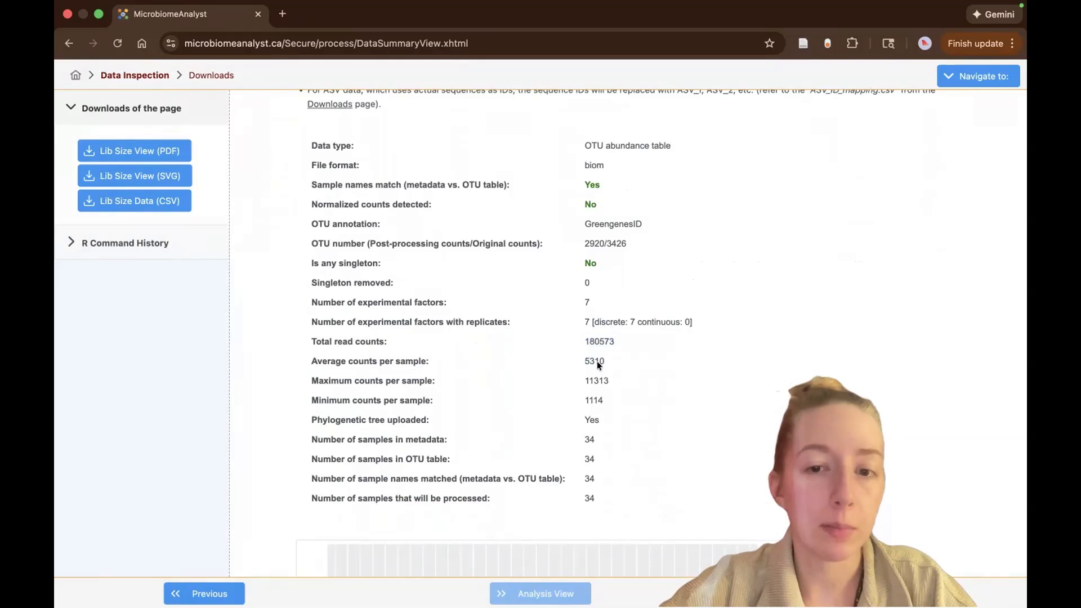
{"action": "double_click", "coordinate": [600, 382]}
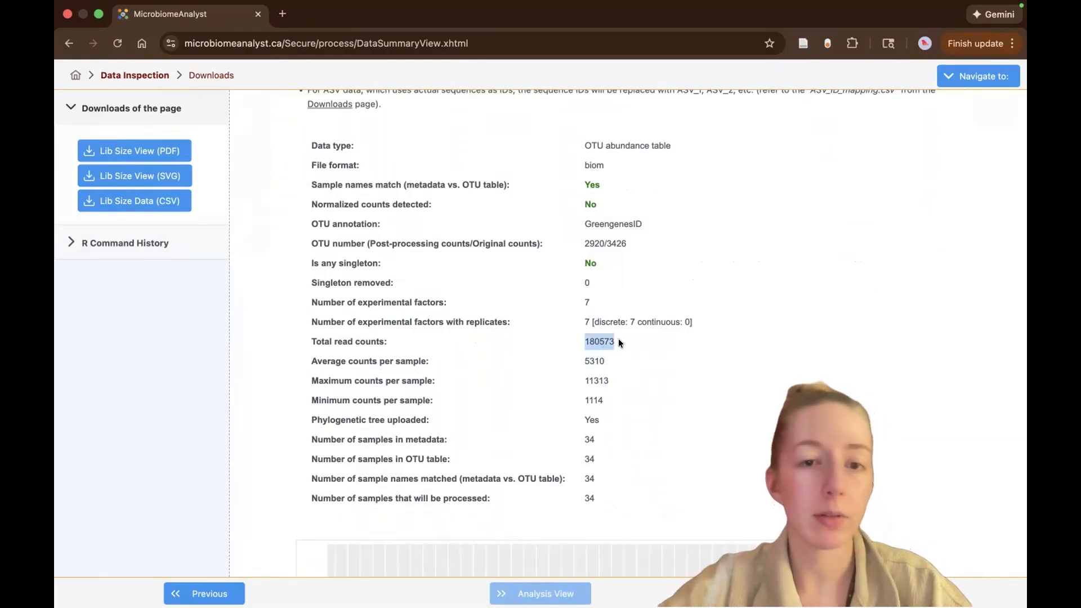
{"action": "left_click", "coordinate": [684, 381]}
{"action": "scroll", "coordinate": [684, 381], "scroll_direction": "down", "scroll_amount": 5}
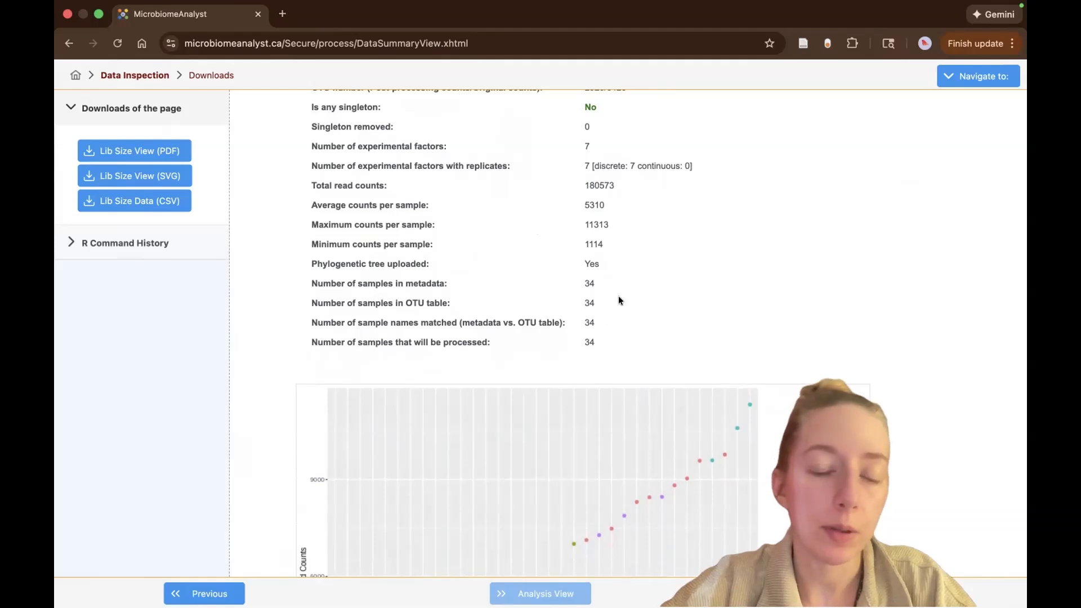
{"action": "scroll", "coordinate": [618, 296], "scroll_direction": "down", "scroll_amount": 3}
{"action": "left_click_drag", "start_coordinate": [580, 200], "coordinate": [596, 262]}
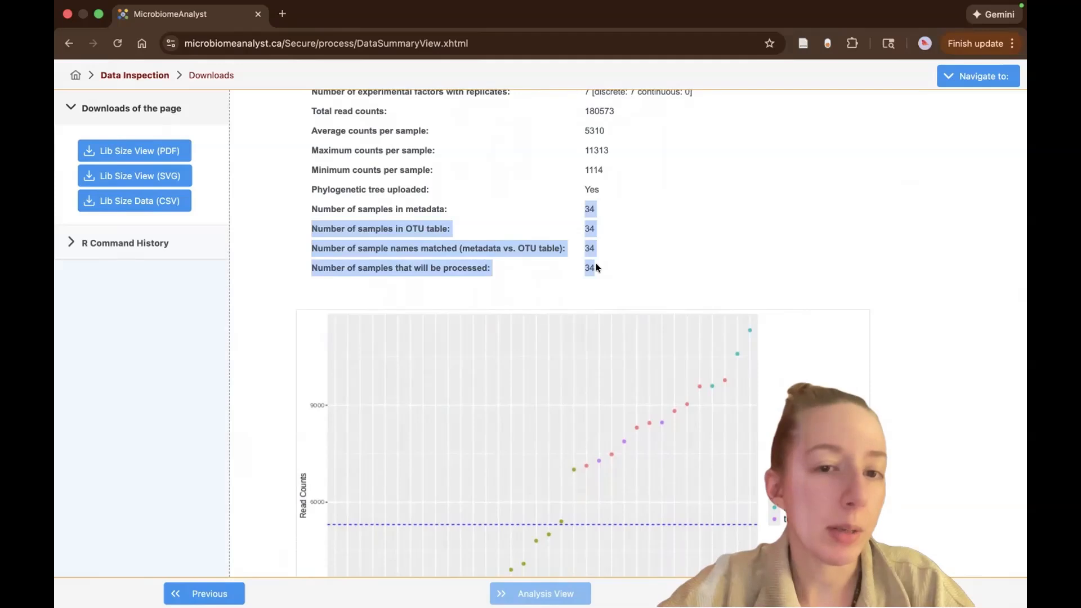
{"action": "left_click", "coordinate": [648, 251]}
{"action": "scroll", "coordinate": [647, 251], "scroll_direction": "down", "scroll_amount": 1}
{"action": "scroll", "coordinate": [647, 252], "scroll_direction": "down", "scroll_amount": 6}
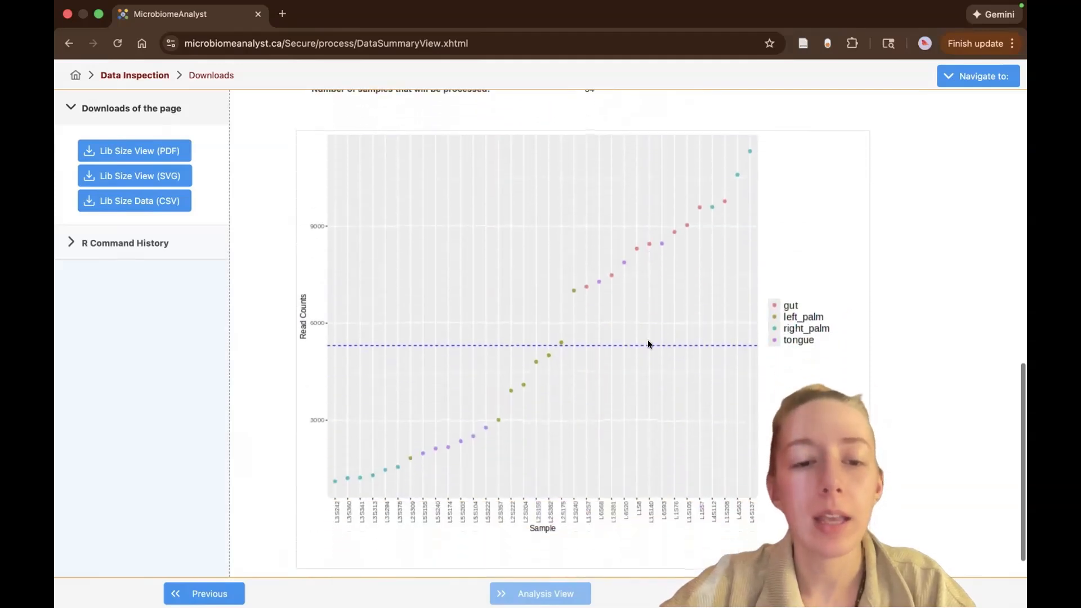
Save the library size plot as the PDF norm_libsizes_0 in the Downloads folder, replacing the existing file.
{"action": "left_click", "coordinate": [168, 150]}
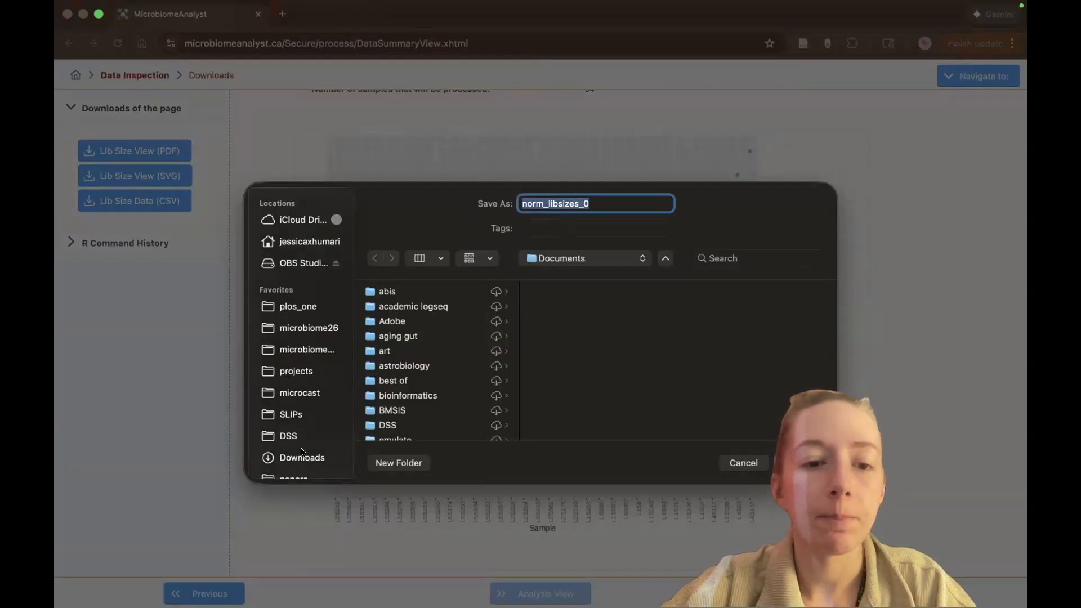
{"action": "left_click", "coordinate": [302, 456]}
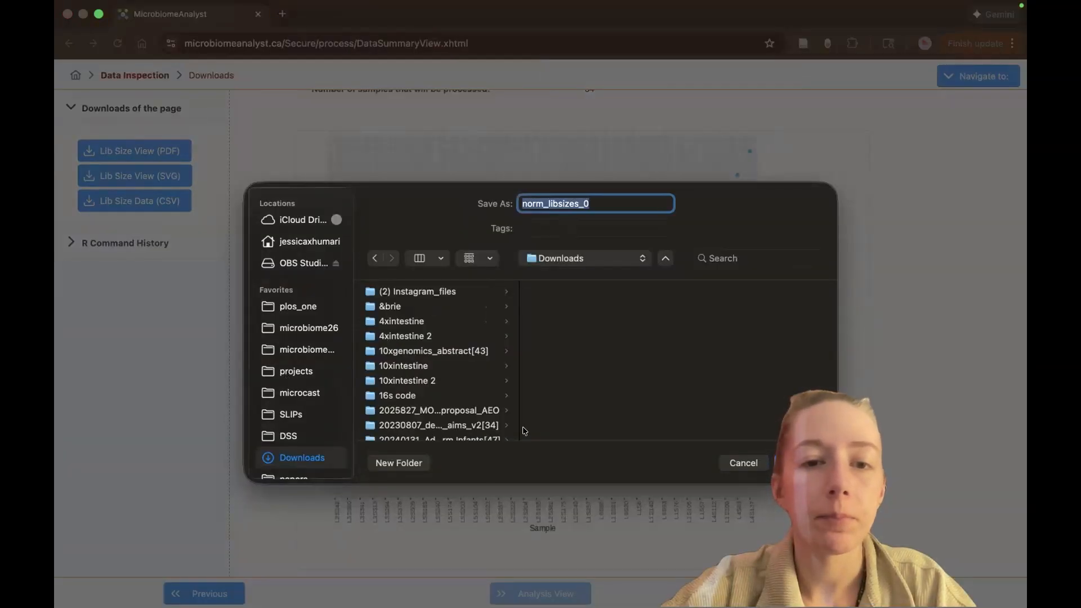
{"action": "left_click", "coordinate": [792, 456]}
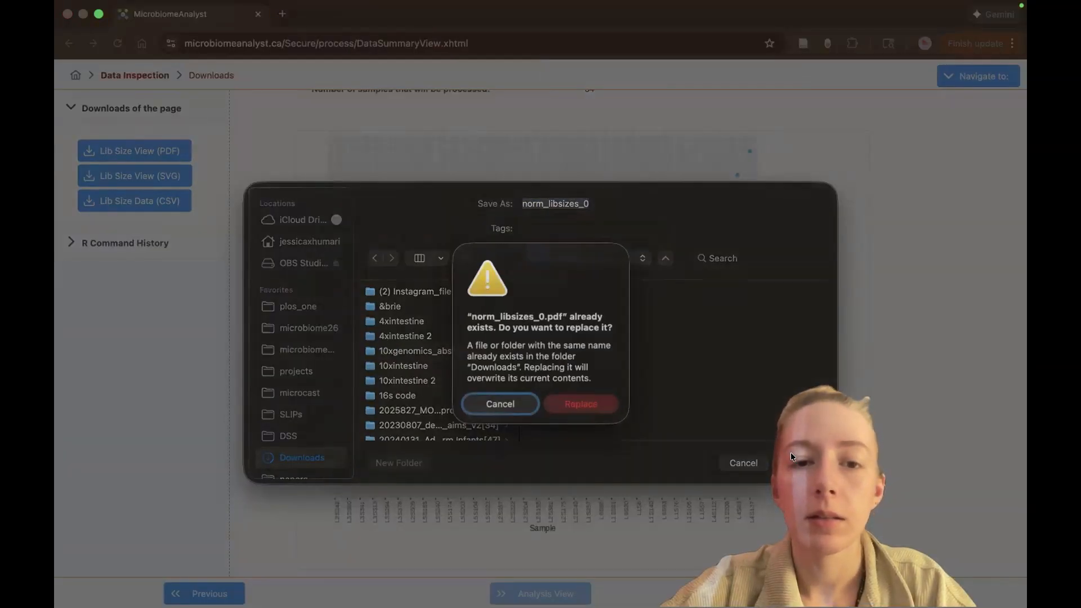
{"action": "left_click", "coordinate": [580, 402]}
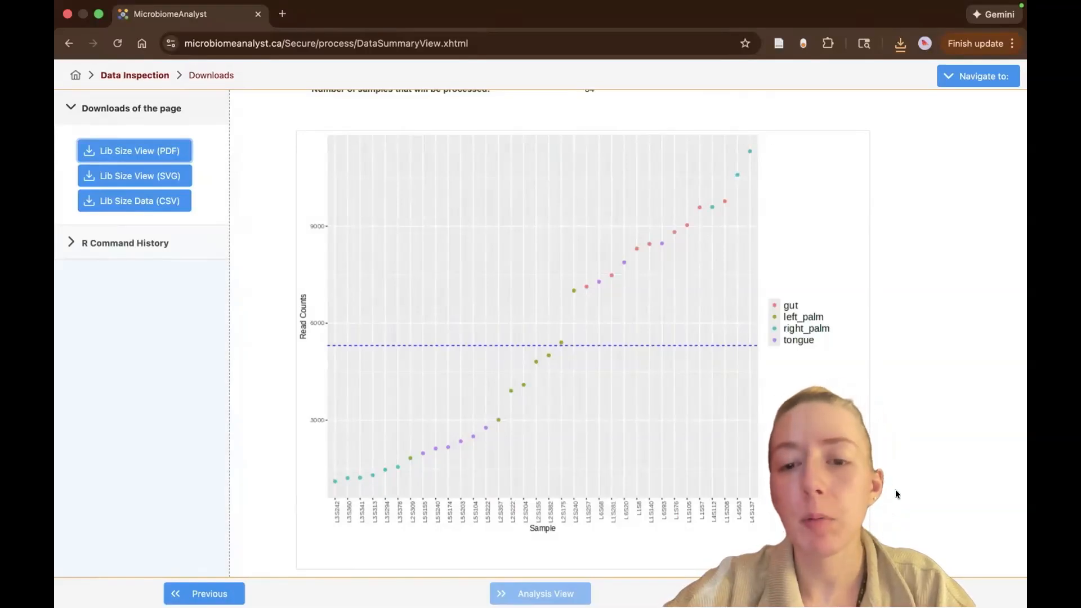
Proceed to data filtering and apply the low count filter with a minimum count of 10 and 20% prevalence in samples.
{"action": "scroll", "coordinate": [895, 489], "scroll_direction": "down", "scroll_amount": 1}
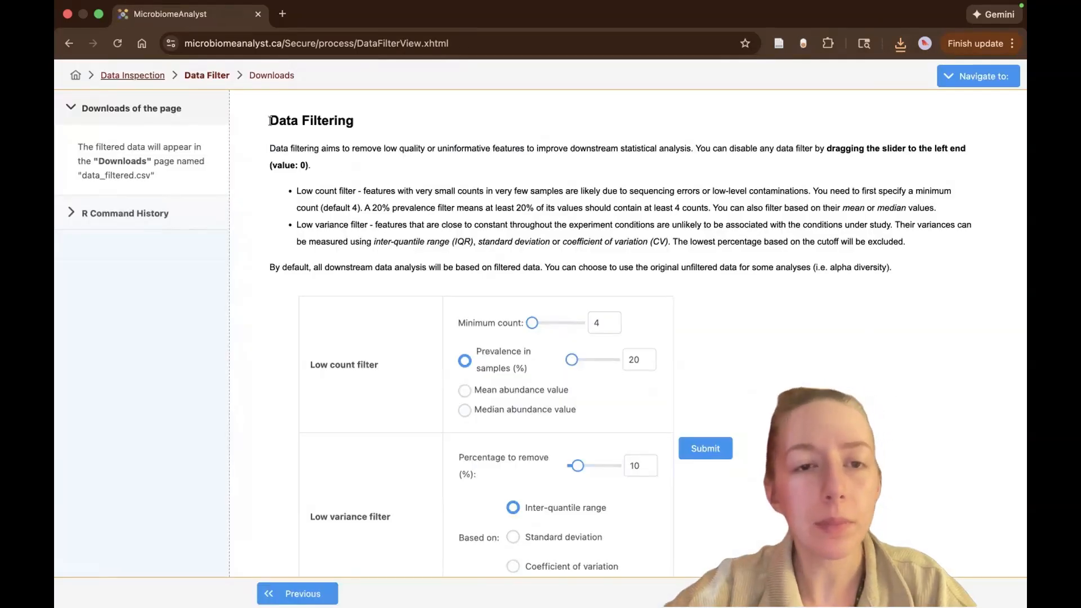
{"action": "left_click_drag", "start_coordinate": [270, 121], "coordinate": [349, 120]}
{"action": "left_click", "coordinate": [358, 121]}
{"action": "scroll", "coordinate": [427, 285], "scroll_direction": "down", "scroll_amount": 2}
{"action": "scroll", "coordinate": [427, 285], "scroll_direction": "down", "scroll_amount": 1}
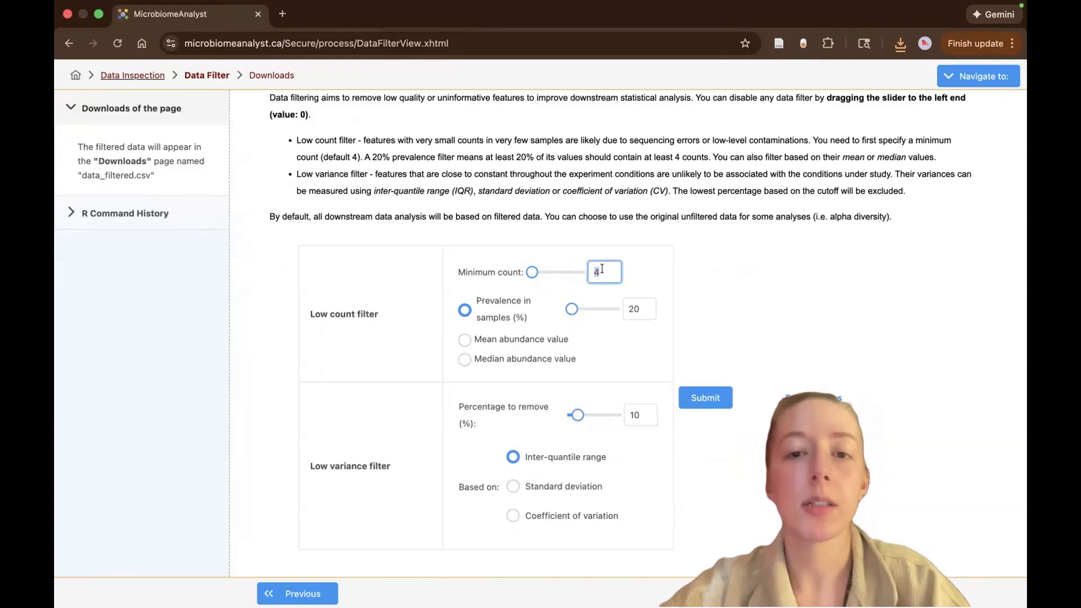
{"action": "type", "text": "10"}
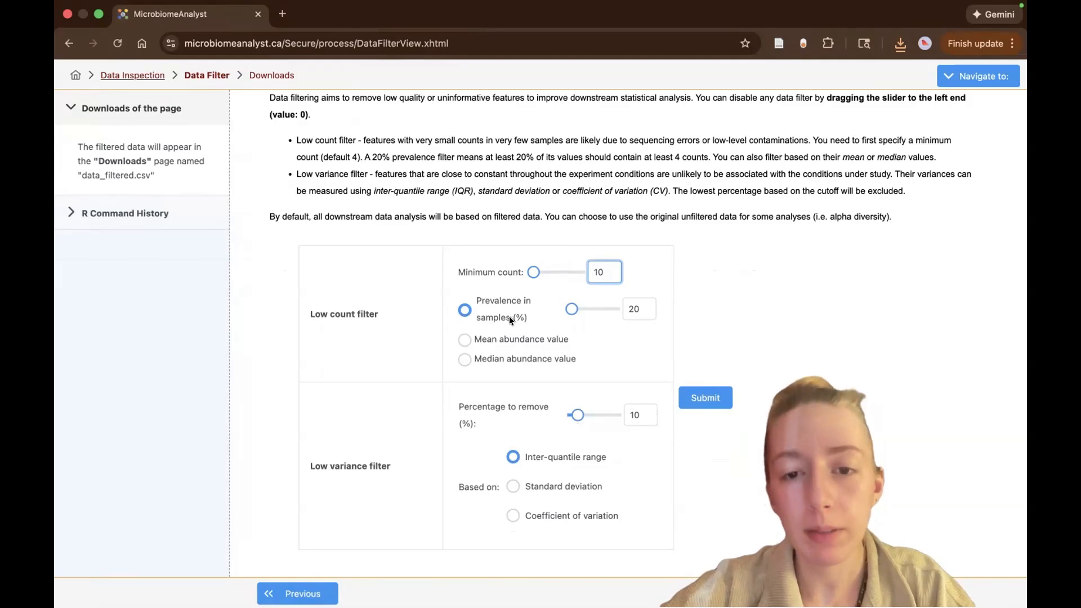
{"action": "left_click", "coordinate": [635, 308]}
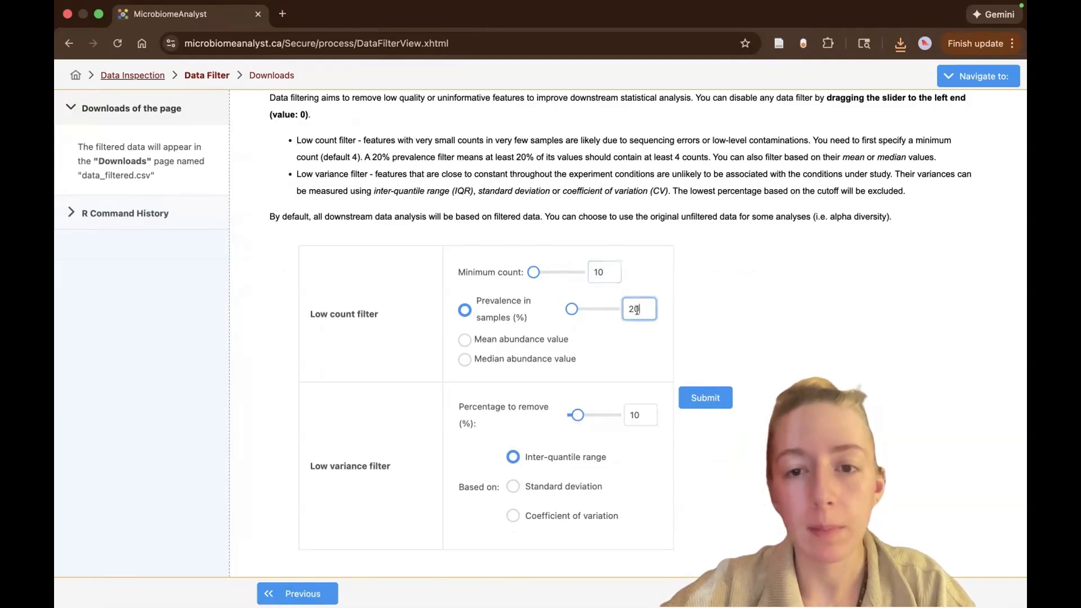
{"action": "left_click", "coordinate": [723, 398]}
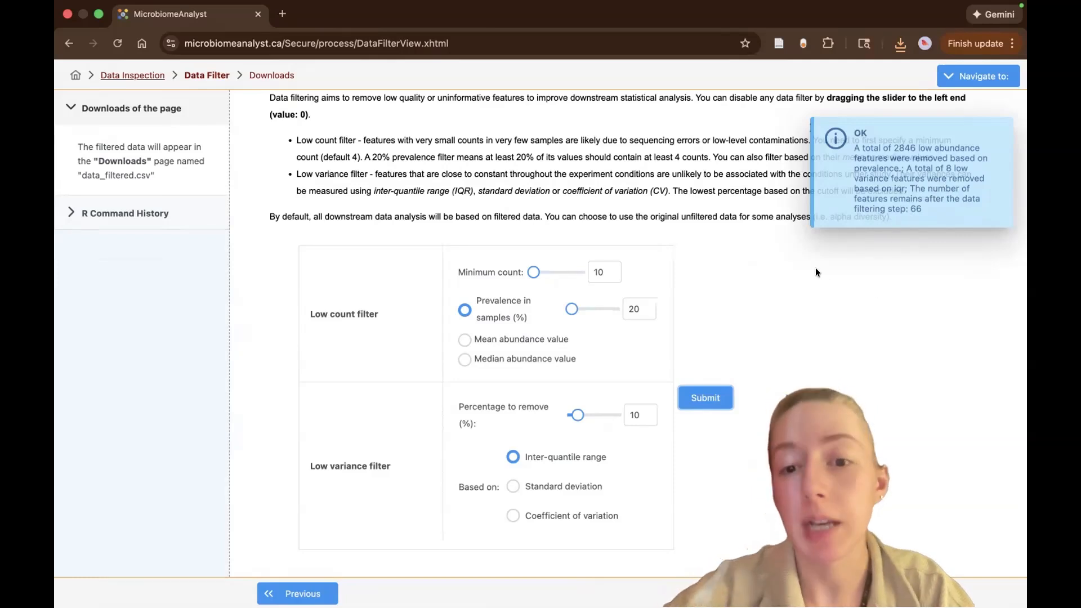
Disable the low variance filter by setting its percentage to remove to 0, and resubmit the data filtering.
{"action": "left_click_drag", "start_coordinate": [574, 414], "coordinate": [569, 414]}
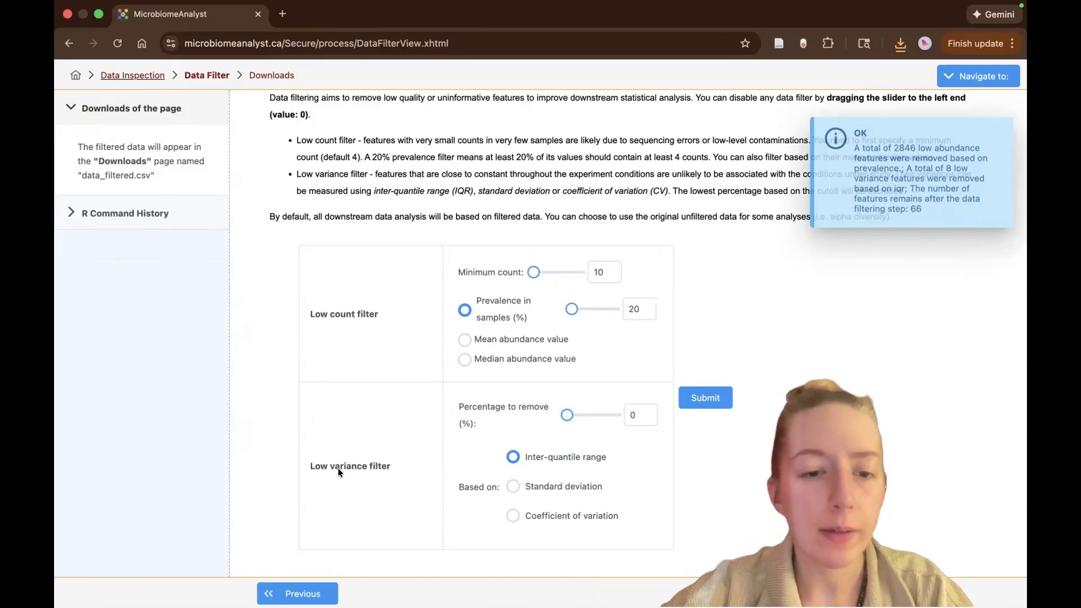
{"action": "left_click", "coordinate": [715, 397]}
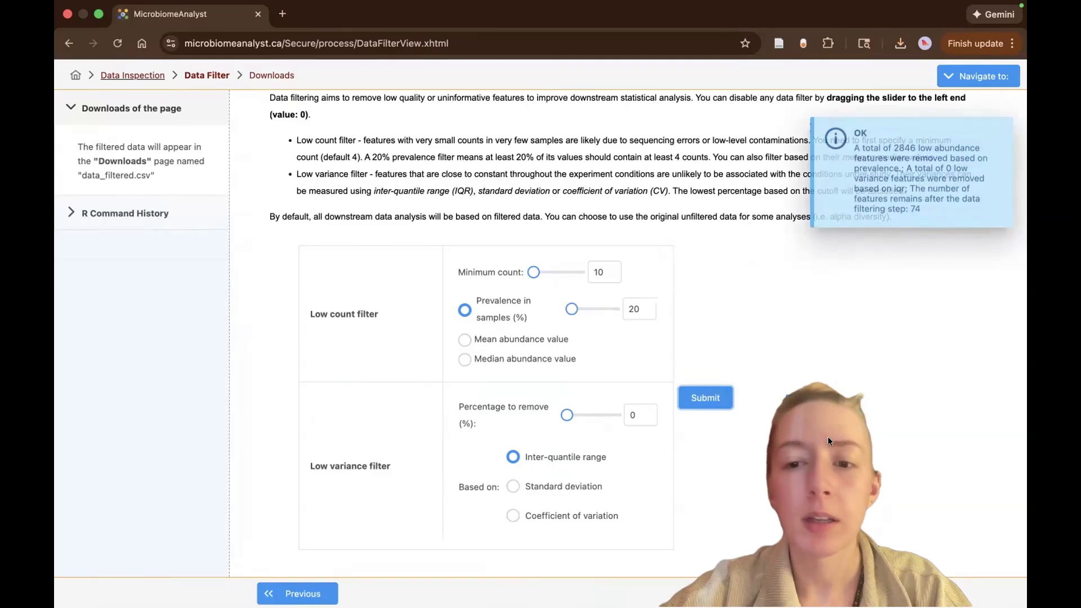
Try excluding sample L1S8 in the Sample Editor and close the editor without submitting.
{"action": "scroll", "coordinate": [845, 419], "scroll_direction": "down", "scroll_amount": 1}
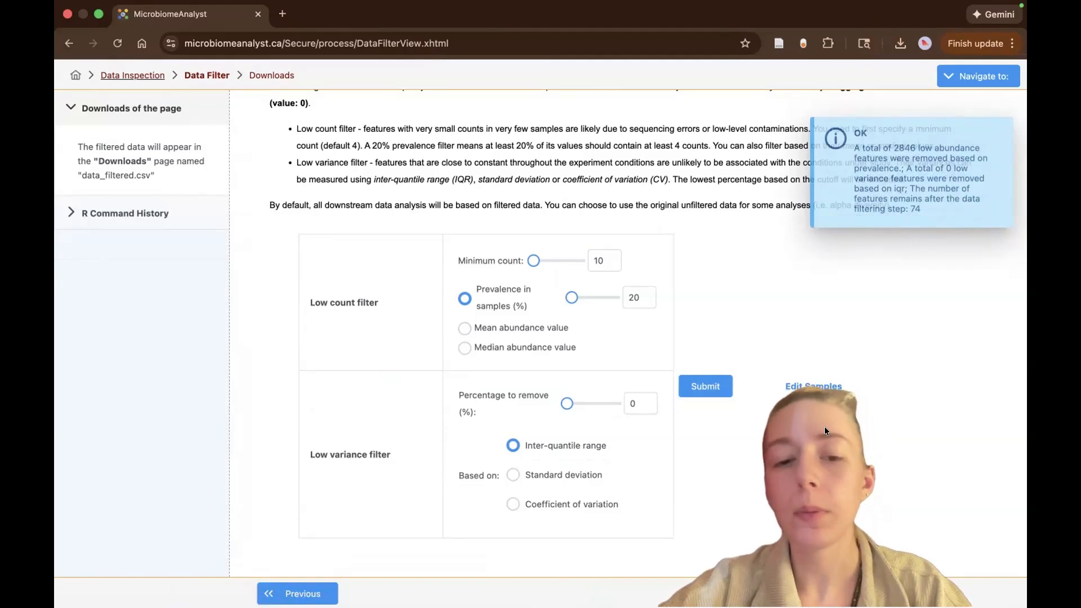
{"action": "left_click", "coordinate": [815, 386]}
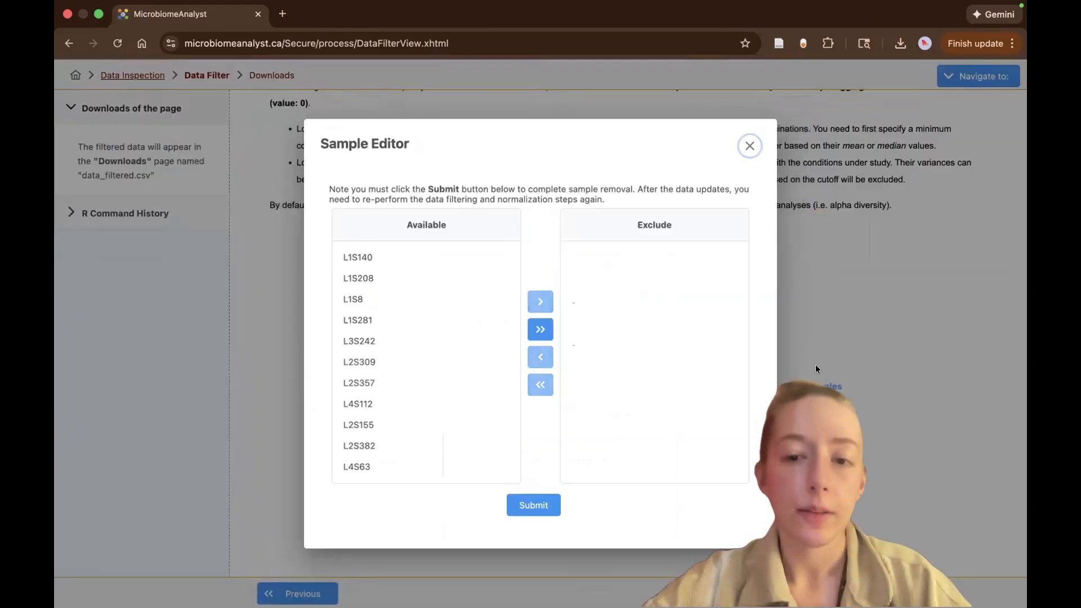
{"action": "left_click", "coordinate": [356, 298]}
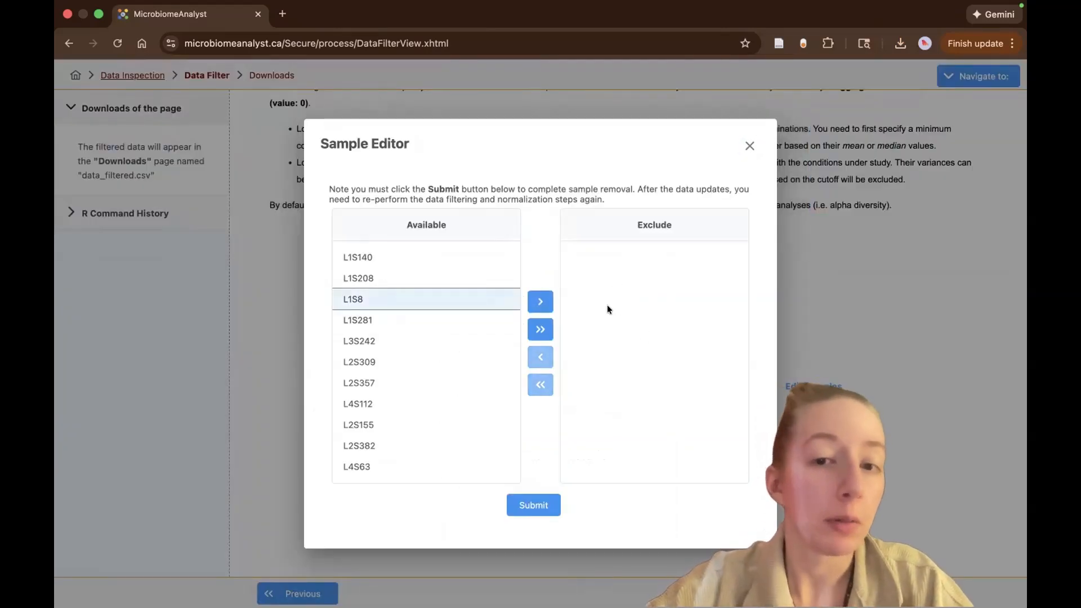
{"action": "left_click", "coordinate": [540, 299]}
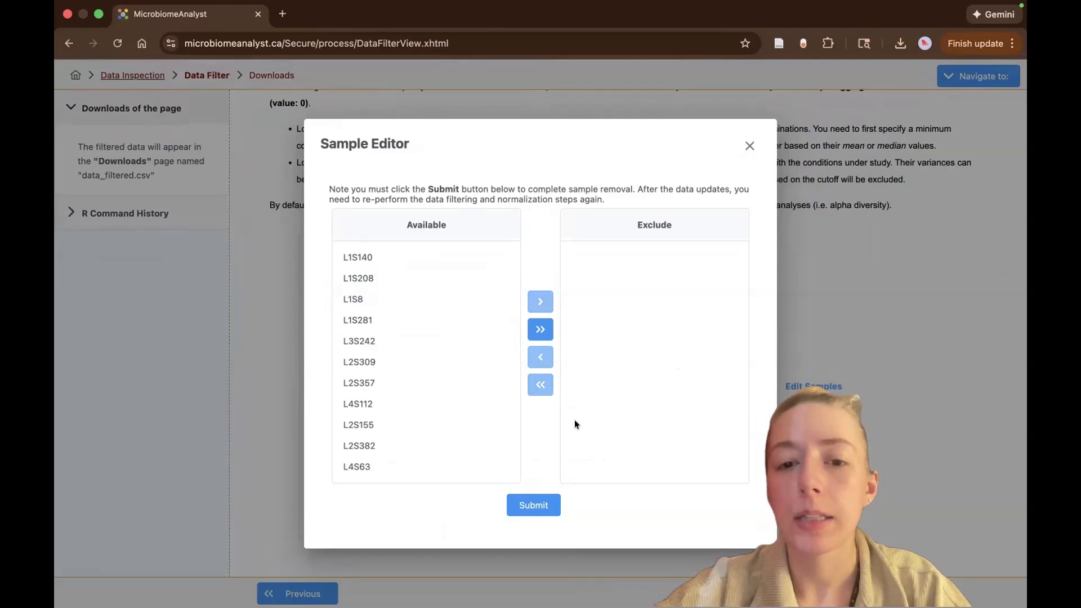
{"action": "left_click", "coordinate": [751, 145]}
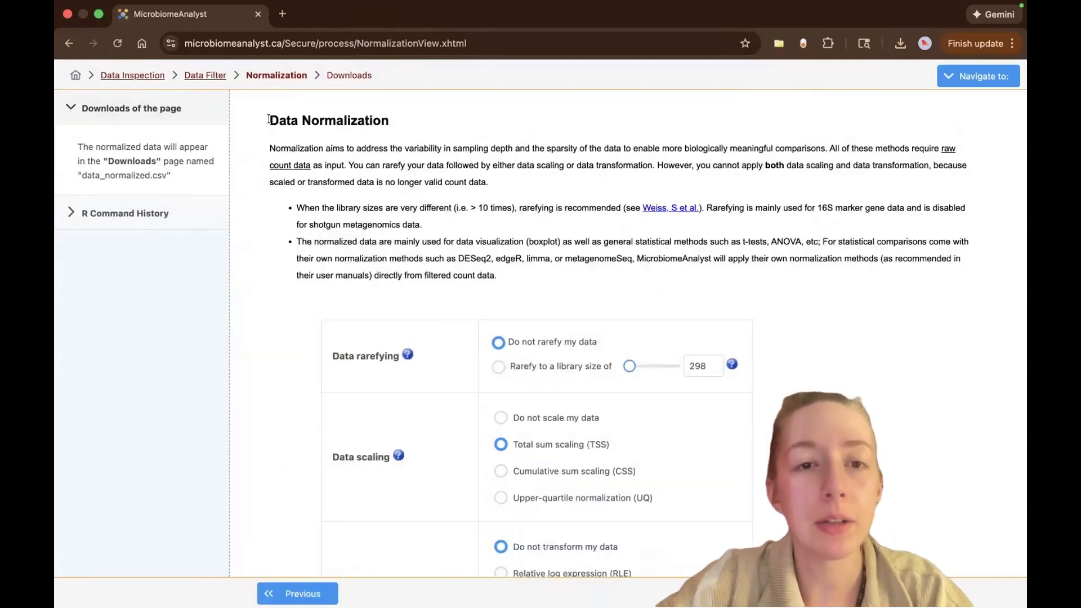
Proceed to data normalization and submit it with no rarefying, no scaling, and no transformation of the data.
{"action": "left_click_drag", "start_coordinate": [269, 120], "coordinate": [407, 120]}
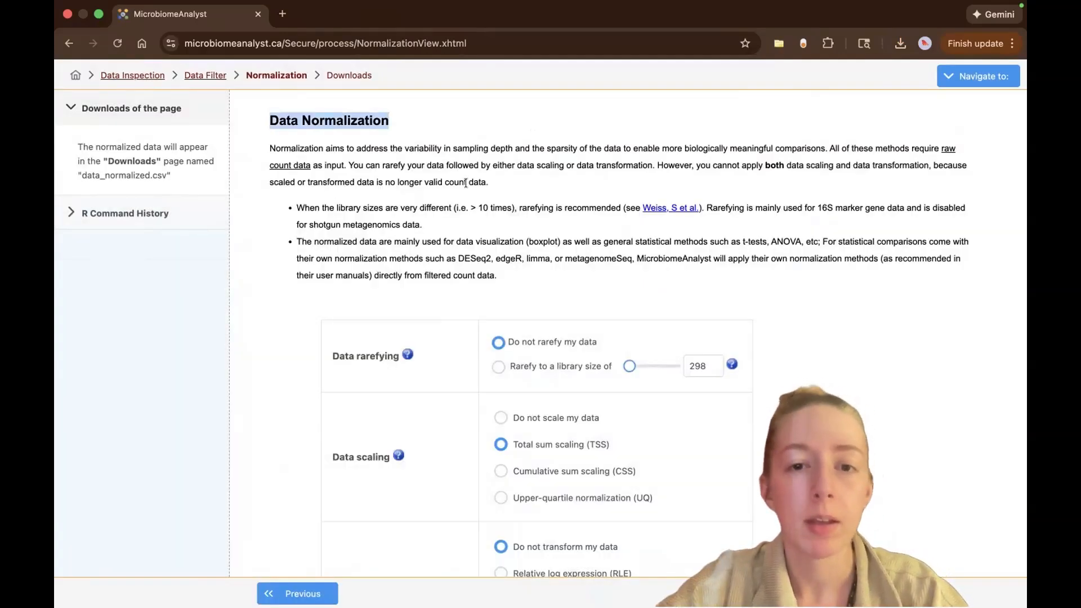
{"action": "scroll", "coordinate": [466, 182], "scroll_direction": "down", "scroll_amount": 2}
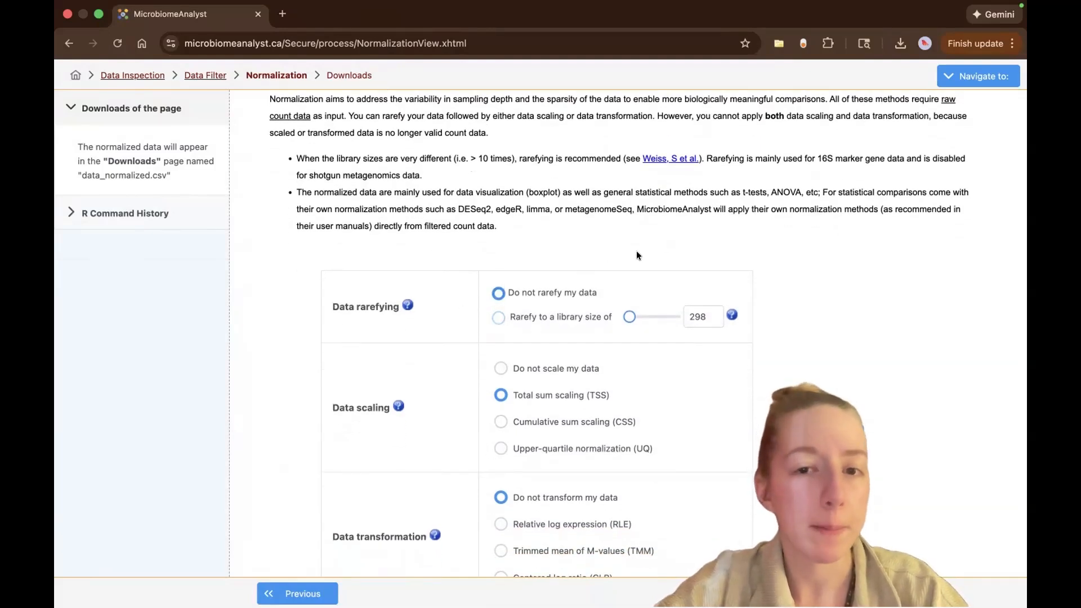
{"action": "scroll", "coordinate": [506, 198], "scroll_direction": "up", "scroll_amount": 2}
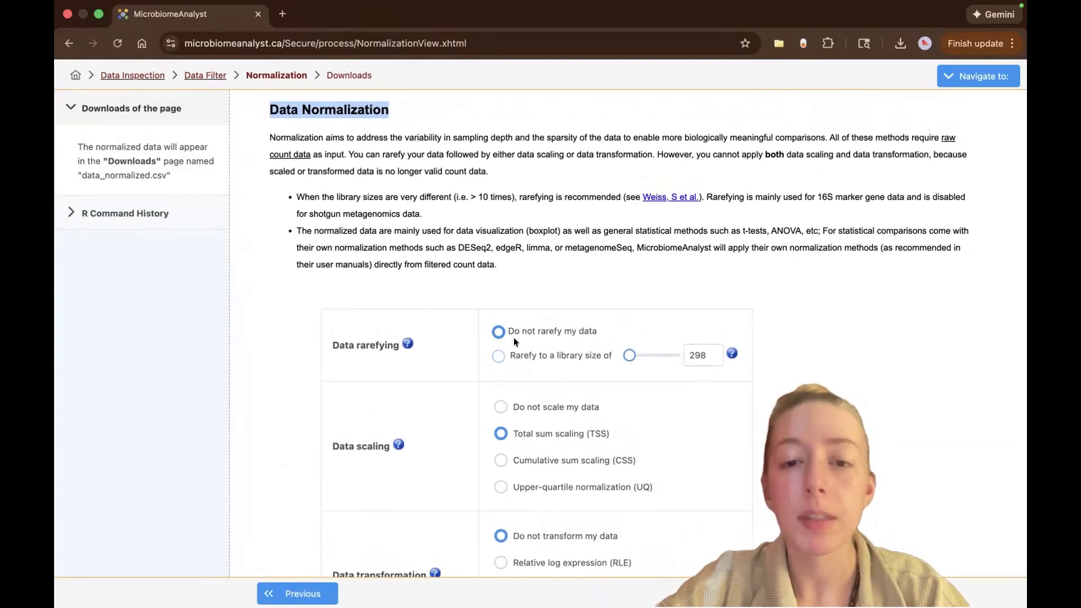
{"action": "scroll", "coordinate": [780, 274], "scroll_direction": "down", "scroll_amount": 2}
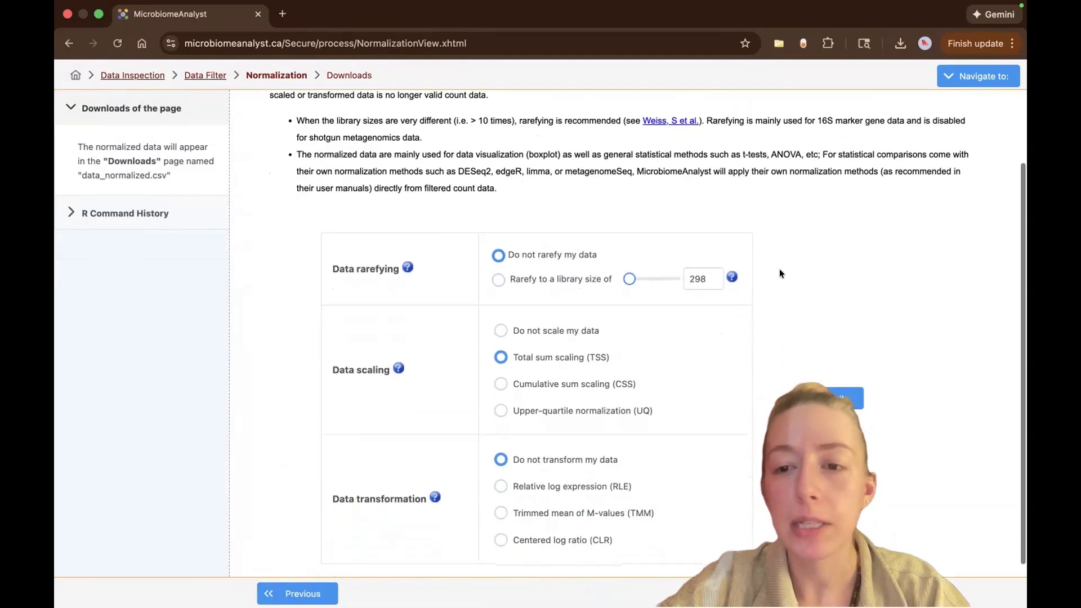
{"action": "left_click", "coordinate": [500, 331]}
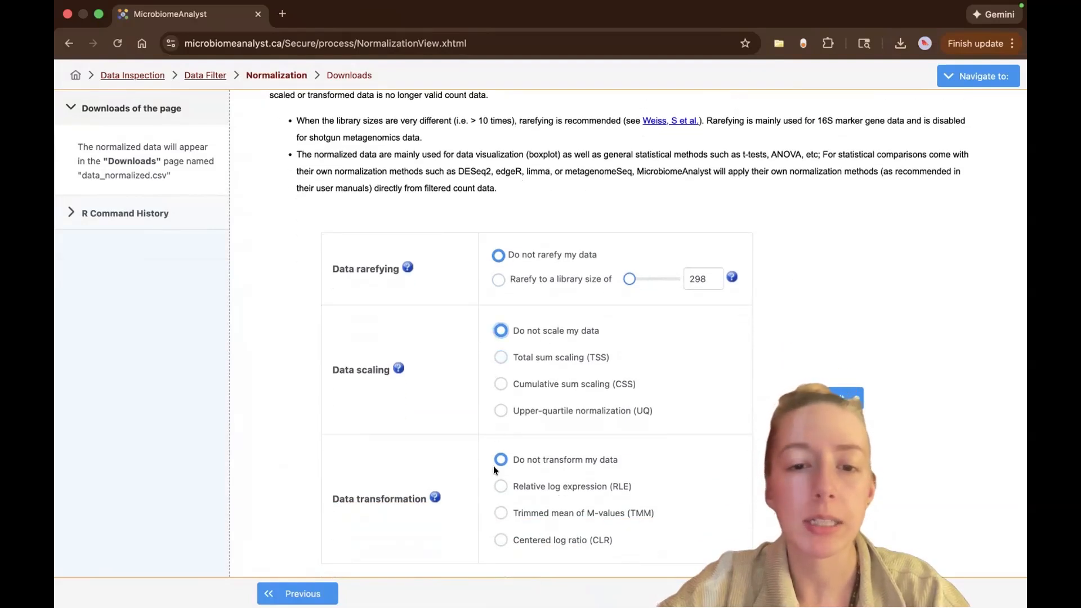
{"action": "scroll", "coordinate": [783, 466], "scroll_direction": "down", "scroll_amount": 1}
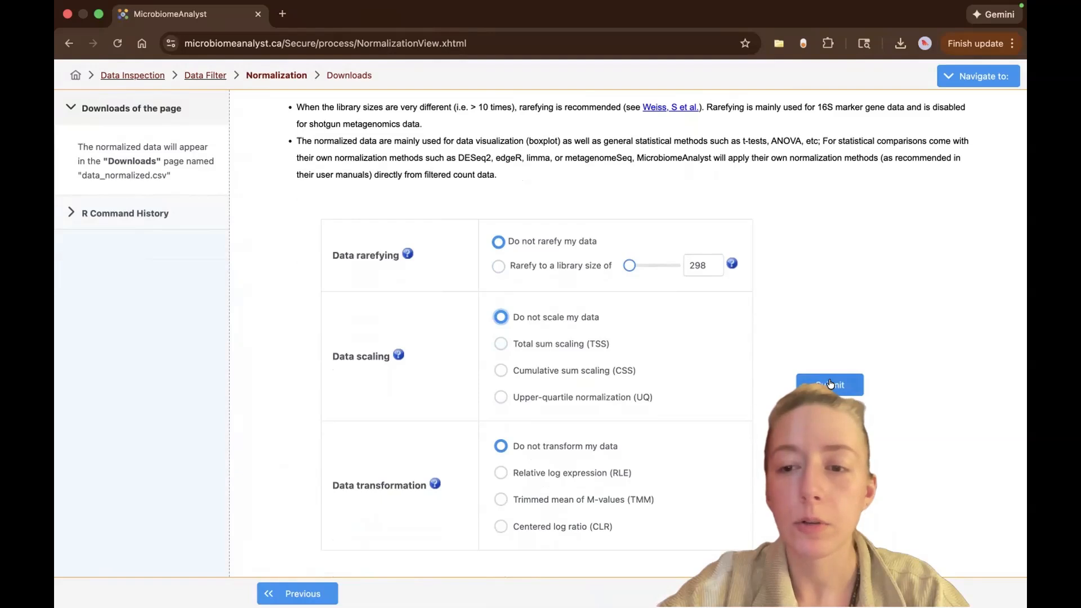
{"action": "left_click", "coordinate": [828, 384]}
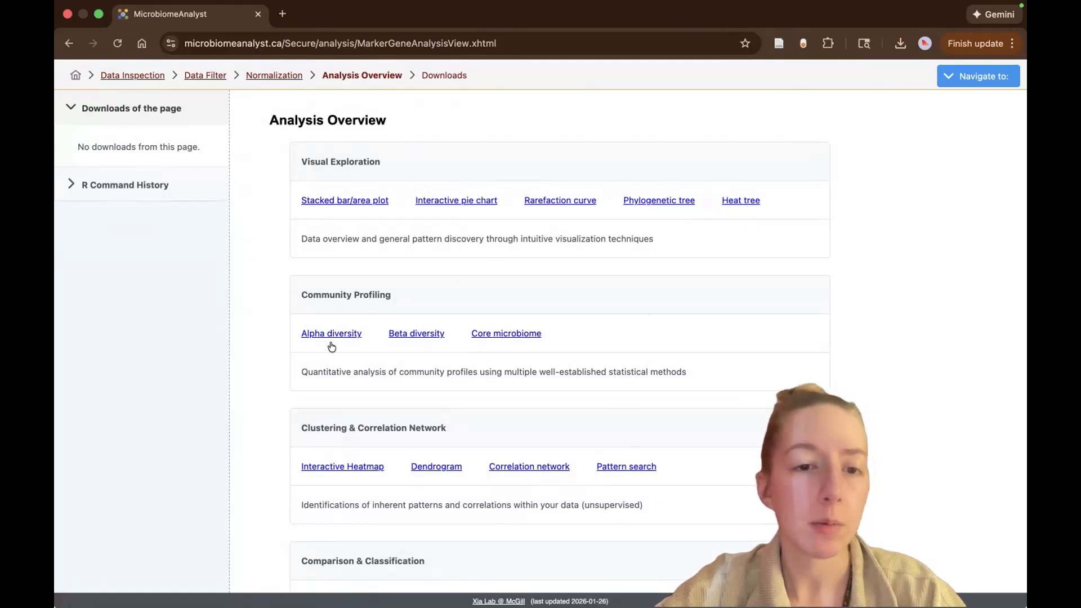
Open the rarefaction curve analysis and update the plot with the original data as the data source.
{"action": "left_click", "coordinate": [543, 197]}
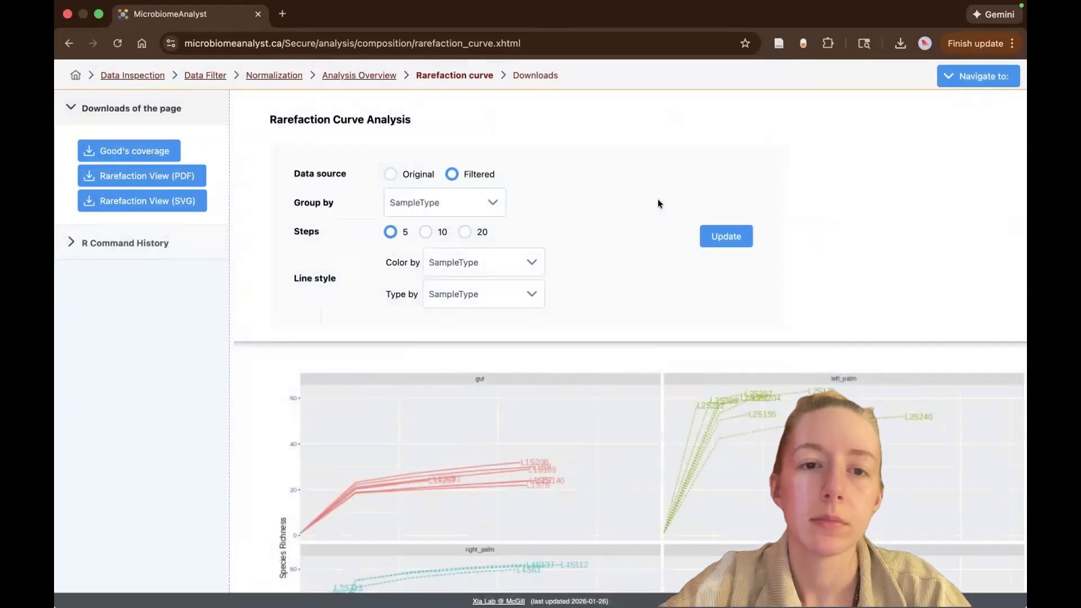
{"action": "left_click", "coordinate": [389, 174]}
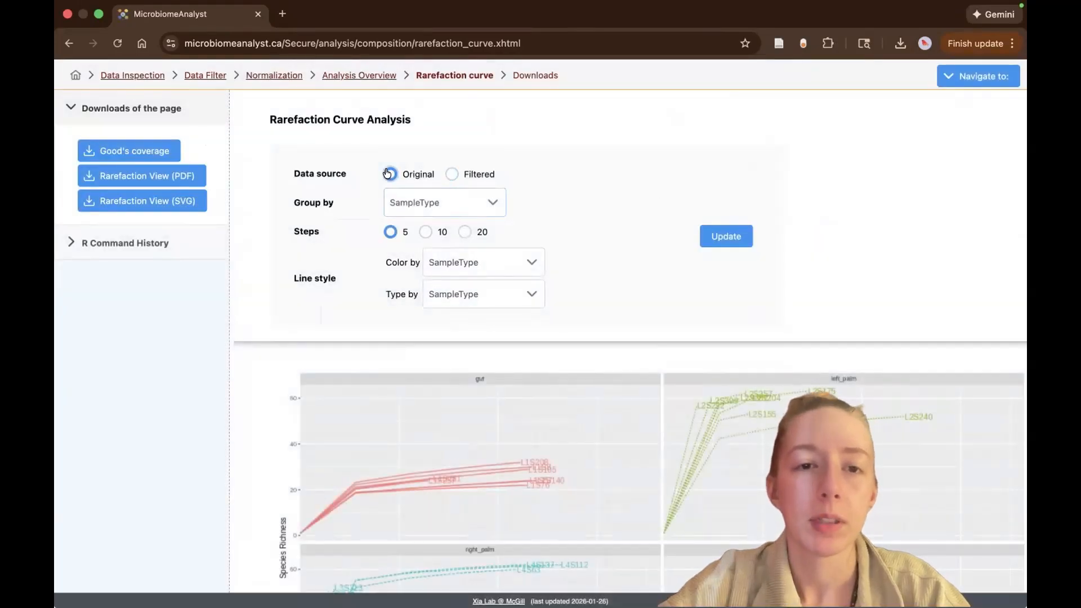
{"action": "left_click", "coordinate": [726, 237]}
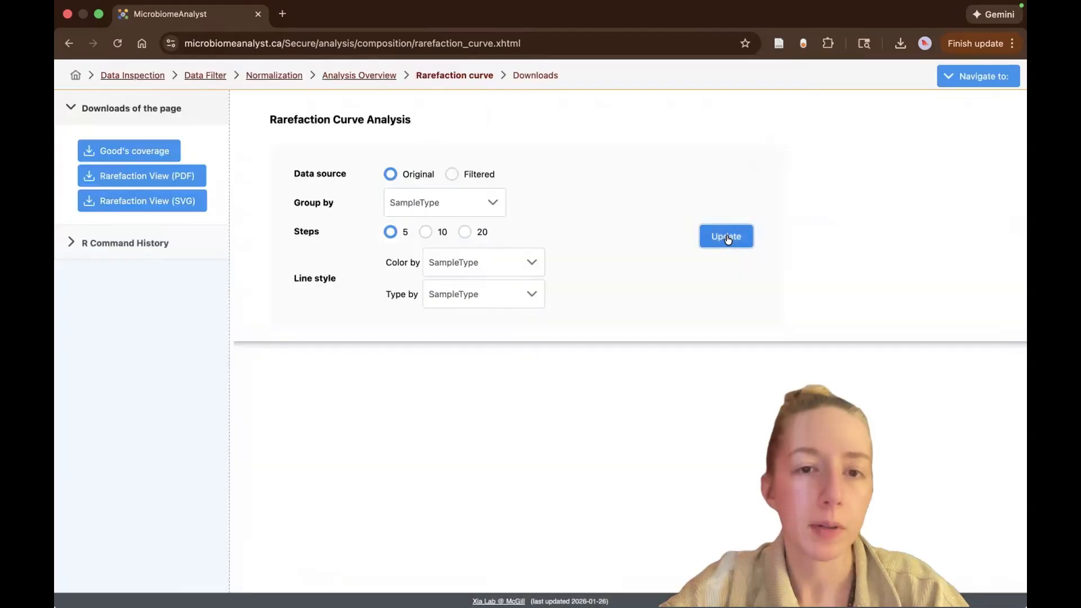
Redraw the original-data rarefaction curves with no grouping and 20 steps, keeping the line color by SampleType, and view the plot.
{"action": "left_click", "coordinate": [474, 202]}
{"action": "left_click", "coordinate": [444, 230]}
{"action": "left_click", "coordinate": [463, 232]}
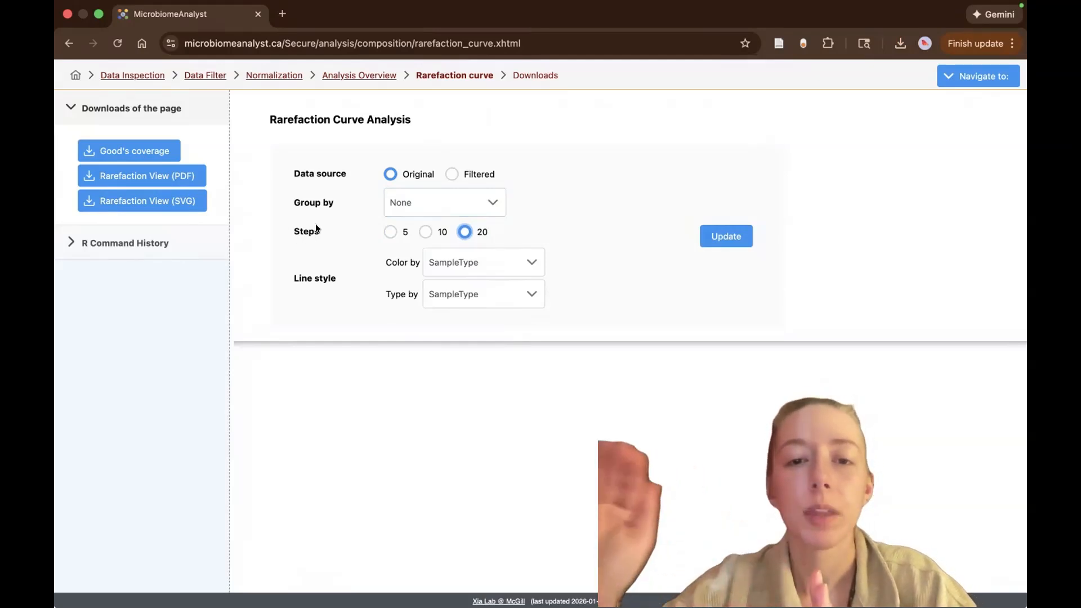
{"action": "left_click", "coordinate": [515, 266]}
{"action": "left_click", "coordinate": [563, 260]}
{"action": "left_click", "coordinate": [710, 227]}
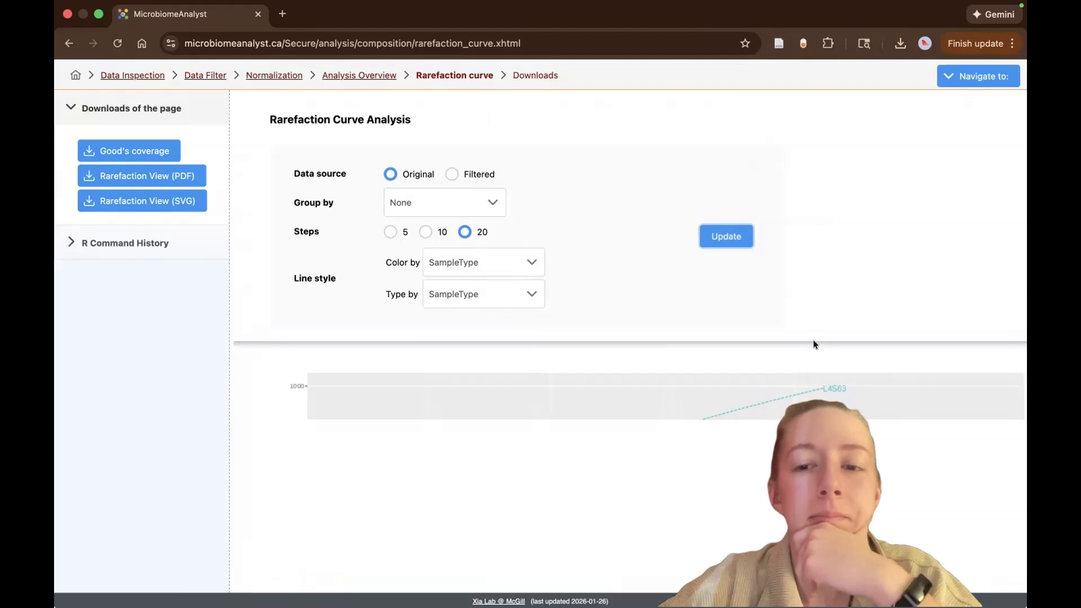
{"action": "scroll", "coordinate": [813, 342], "scroll_direction": "down", "scroll_amount": 4}
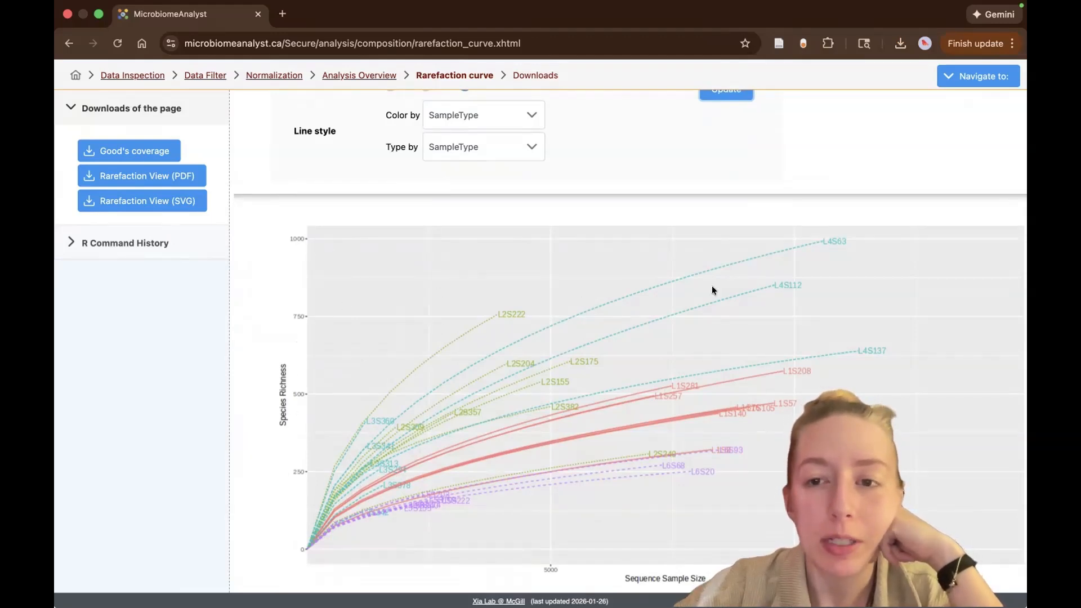
Change the rarefaction data source to Filtered, update the curves, and view the resulting plot.
{"action": "scroll", "coordinate": [711, 285], "scroll_direction": "up", "scroll_amount": 3}
{"action": "left_click", "coordinate": [451, 168]}
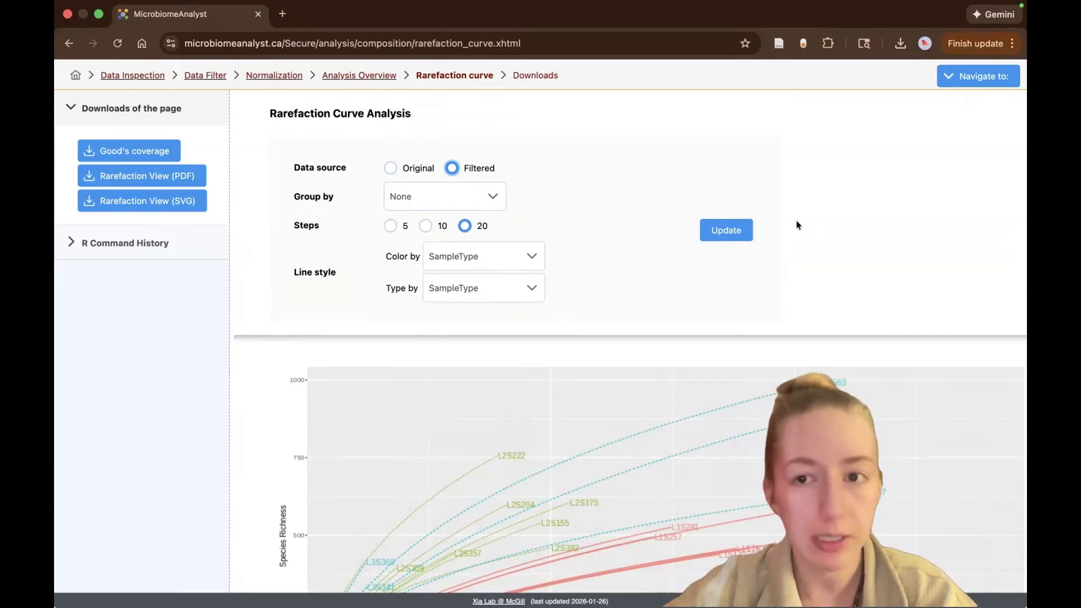
{"action": "left_click", "coordinate": [725, 227]}
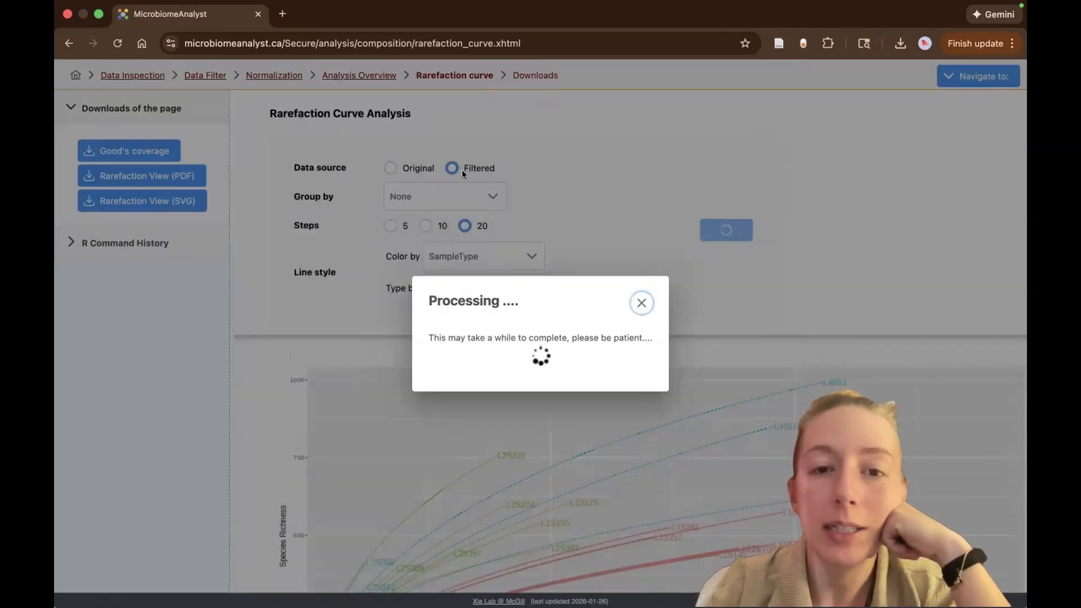
{"action": "scroll", "coordinate": [599, 281], "scroll_direction": "down", "scroll_amount": 3}
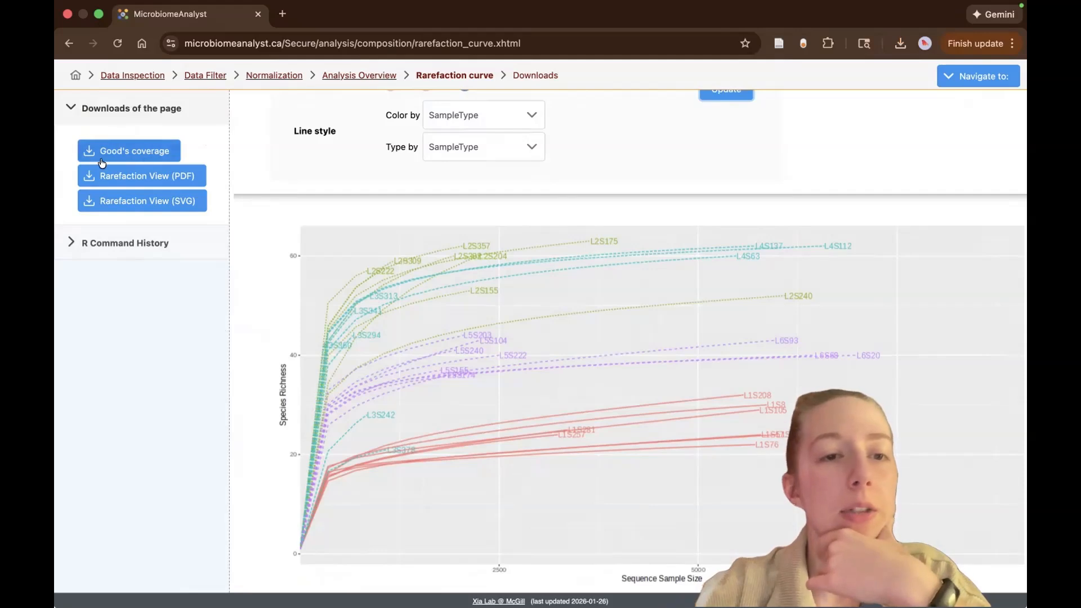
Switch to the goods_coverage workbook in Excel and examine the singleton and sequence counts across the samples.
{"action": "key", "text": "ctrl+Right"}
{"action": "key", "text": "ctrl+Right"}
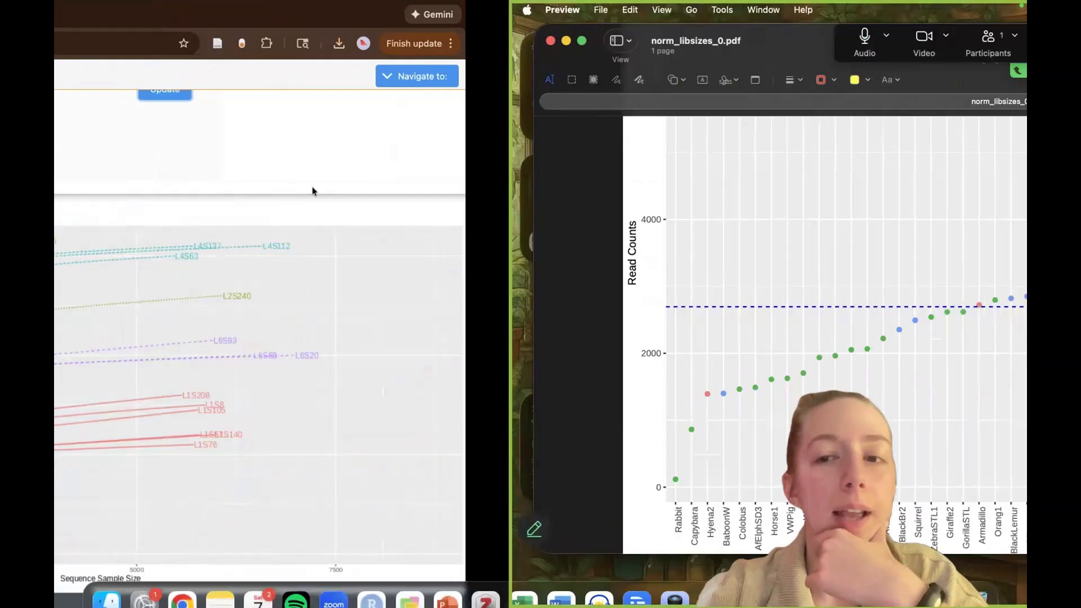
{"action": "scroll", "coordinate": [352, 251], "scroll_direction": "up", "scroll_amount": 1}
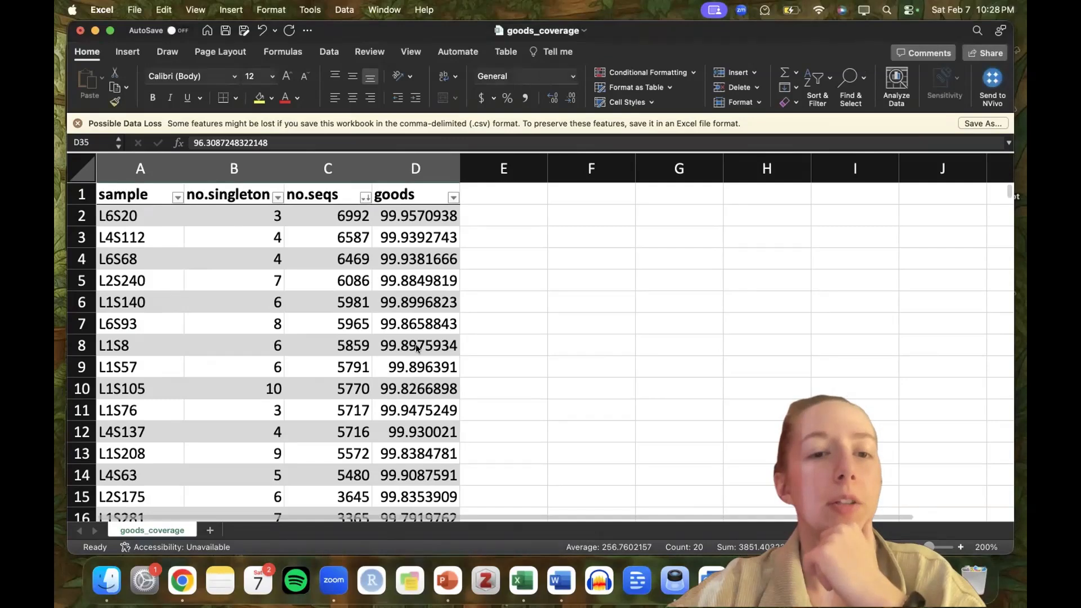
{"action": "left_click_drag", "start_coordinate": [425, 364], "coordinate": [226, 260]}
{"action": "left_click", "coordinate": [257, 281]}
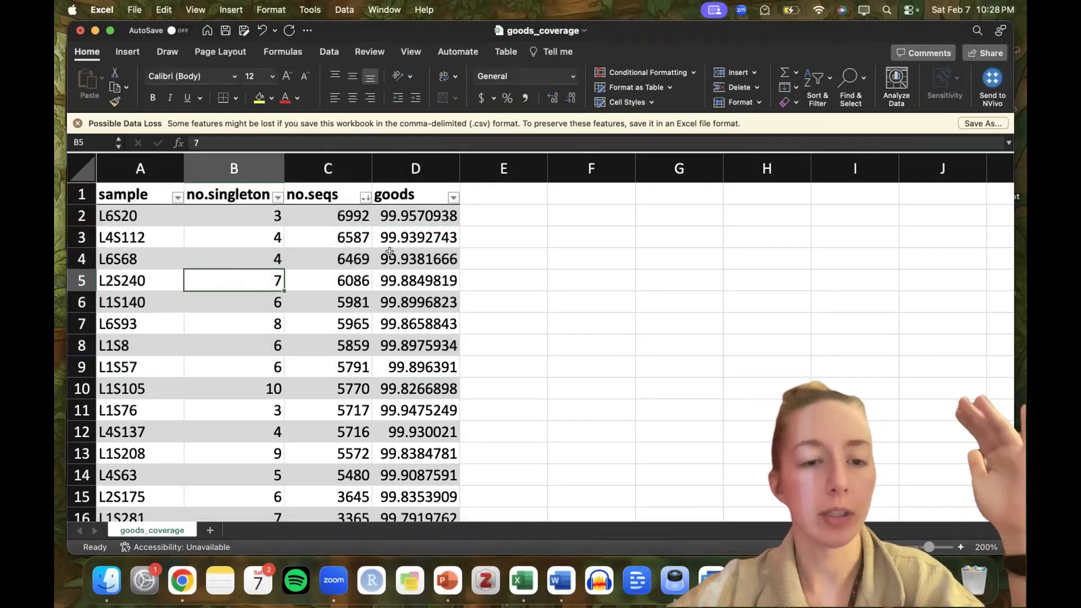
{"action": "scroll", "coordinate": [389, 252], "scroll_direction": "down", "scroll_amount": 4}
{"action": "scroll", "coordinate": [394, 252], "scroll_direction": "down", "scroll_amount": 5}
{"action": "scroll", "coordinate": [410, 251], "scroll_direction": "up", "scroll_amount": 8}
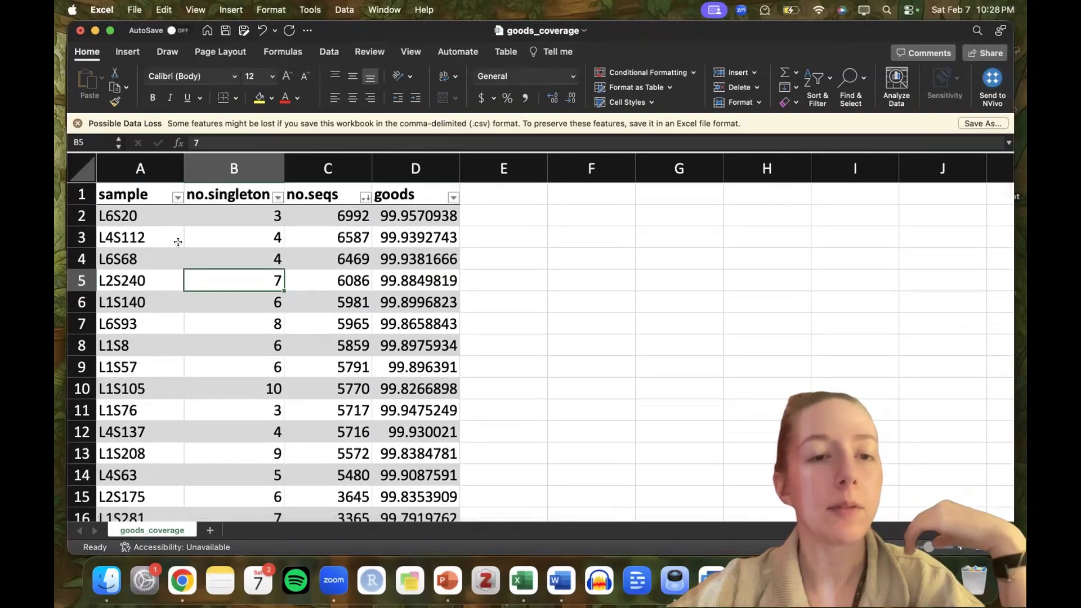
{"action": "left_click", "coordinate": [228, 252]}
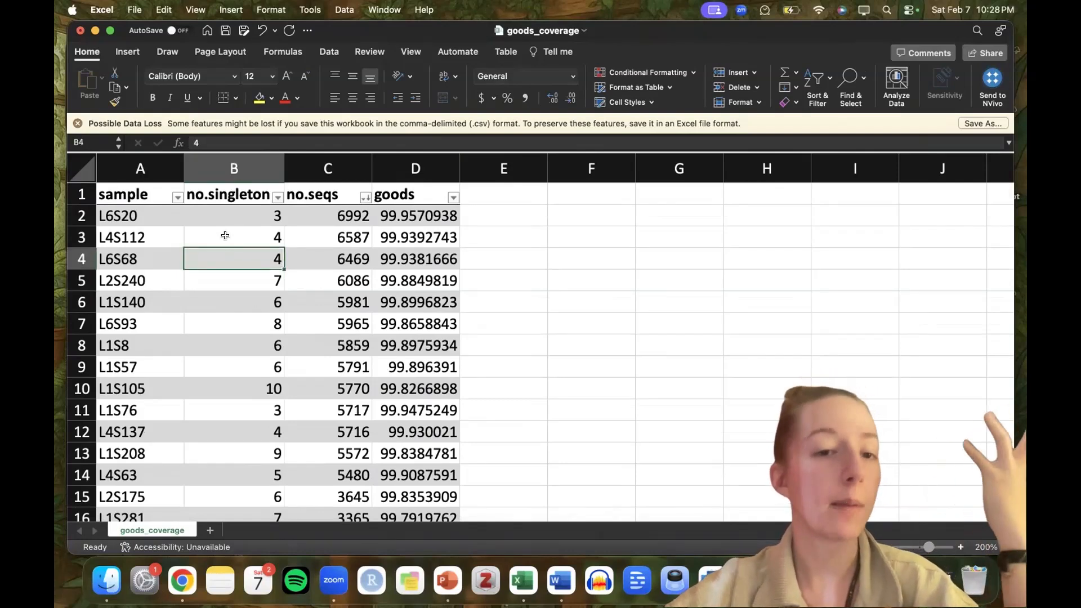
{"action": "left_click", "coordinate": [324, 206]}
{"action": "left_click_drag", "start_coordinate": [324, 205], "coordinate": [330, 281]}
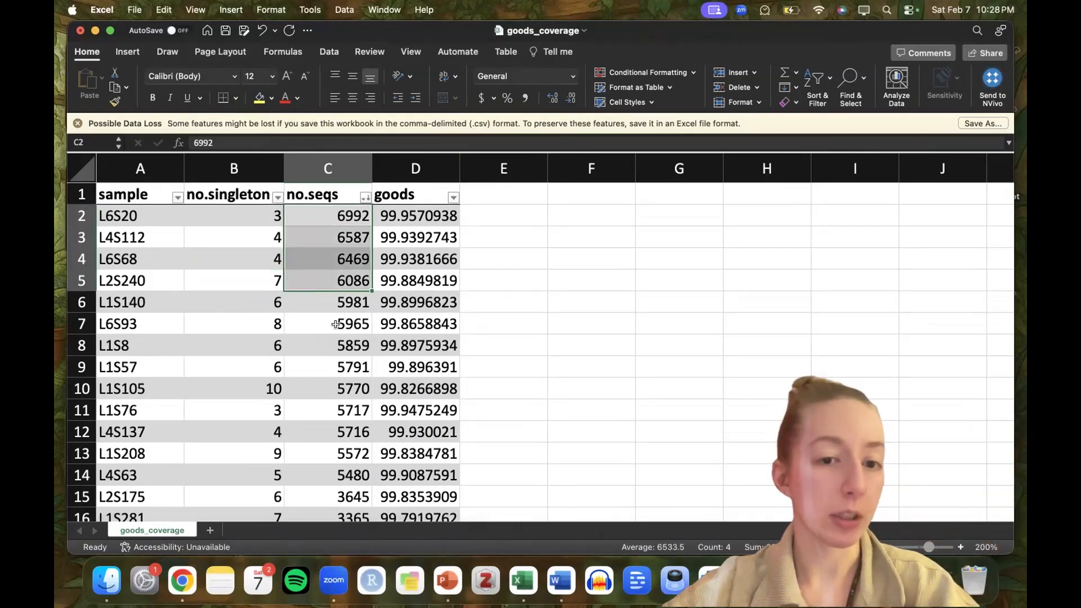
{"action": "left_click", "coordinate": [351, 253]}
{"action": "scroll", "coordinate": [349, 388], "scroll_direction": "down", "scroll_amount": 10}
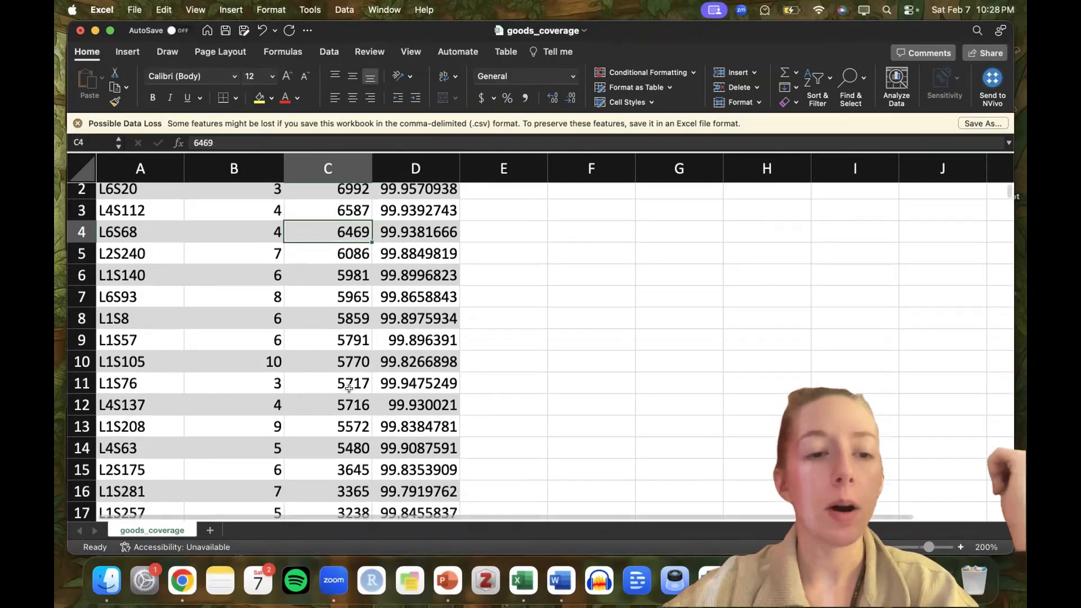
{"action": "left_click", "coordinate": [344, 318]}
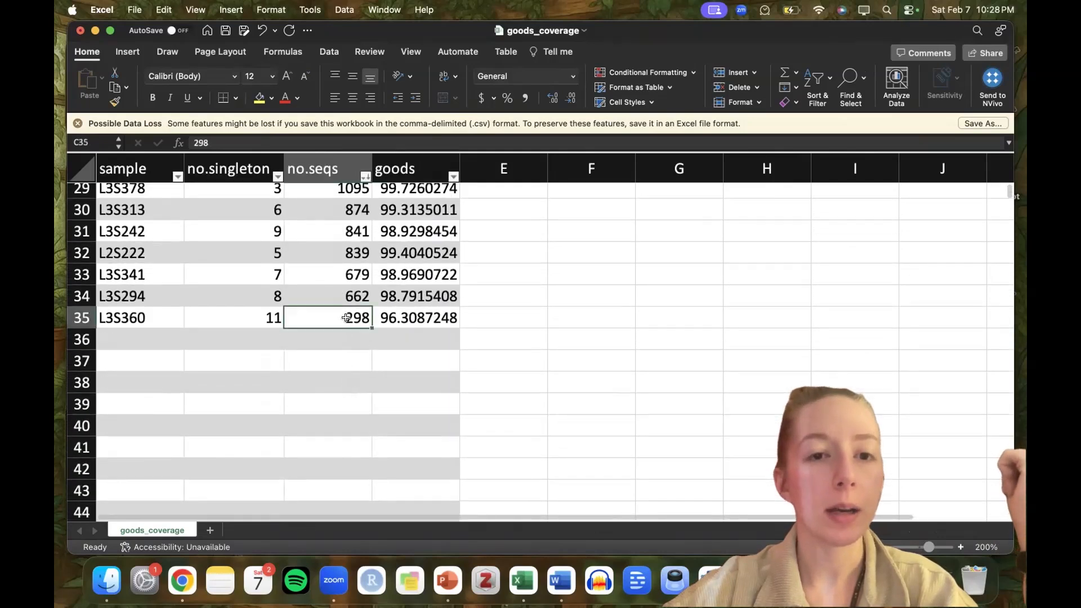
Compare the Good's coverage values with the sequence counts from the highest-count to the lowest-count samples.
{"action": "scroll", "coordinate": [355, 338], "scroll_direction": "up", "scroll_amount": 2}
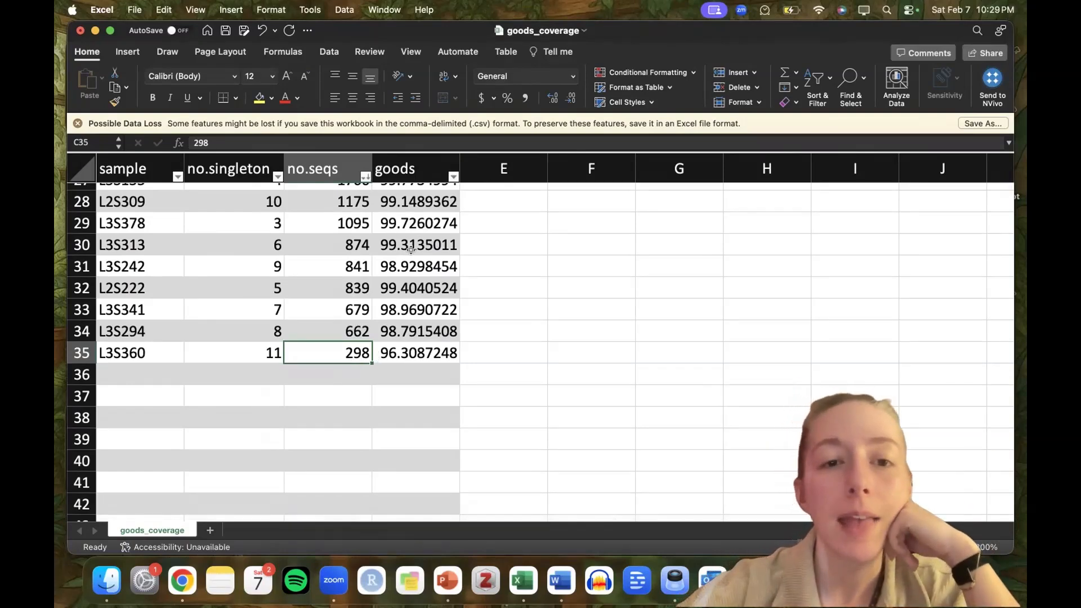
{"action": "scroll", "coordinate": [411, 249], "scroll_direction": "up", "scroll_amount": 10}
{"action": "scroll", "coordinate": [381, 196], "scroll_direction": "up", "scroll_amount": 1}
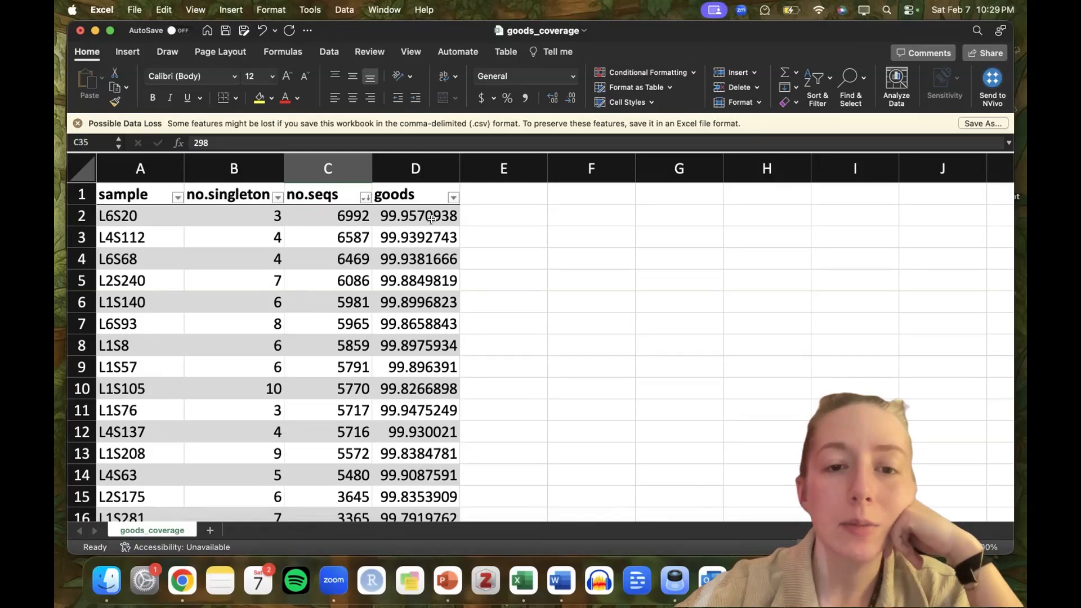
{"action": "scroll", "coordinate": [431, 218], "scroll_direction": "down", "scroll_amount": 12}
{"action": "scroll", "coordinate": [430, 218], "scroll_direction": "down", "scroll_amount": 6}
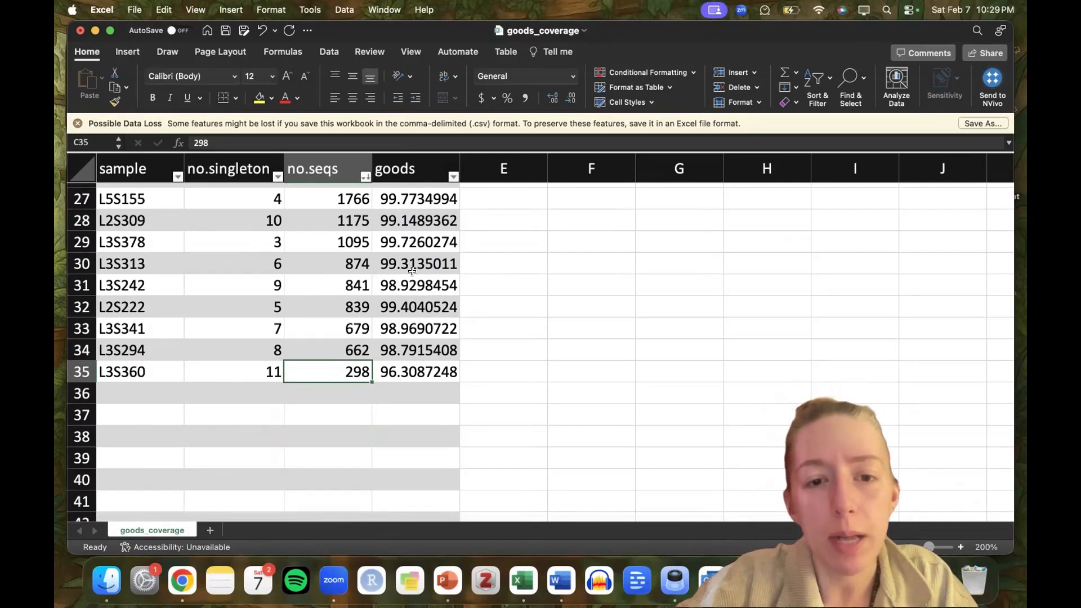
{"action": "scroll", "coordinate": [394, 361], "scroll_direction": "up", "scroll_amount": 5}
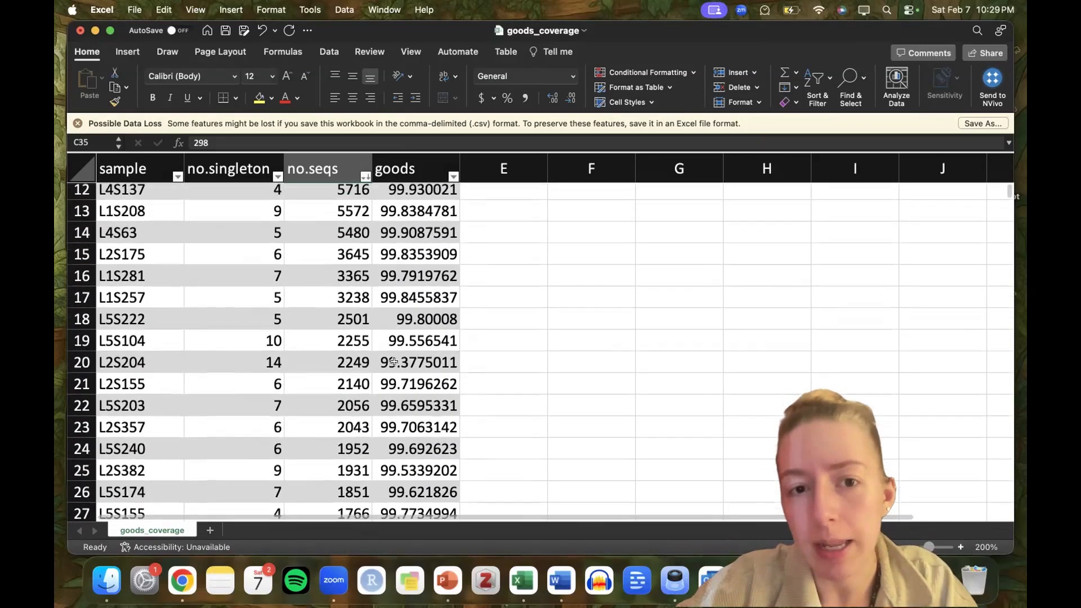
{"action": "scroll", "coordinate": [391, 371], "scroll_direction": "down", "scroll_amount": 3}
{"action": "scroll", "coordinate": [390, 383], "scroll_direction": "down", "scroll_amount": 2}
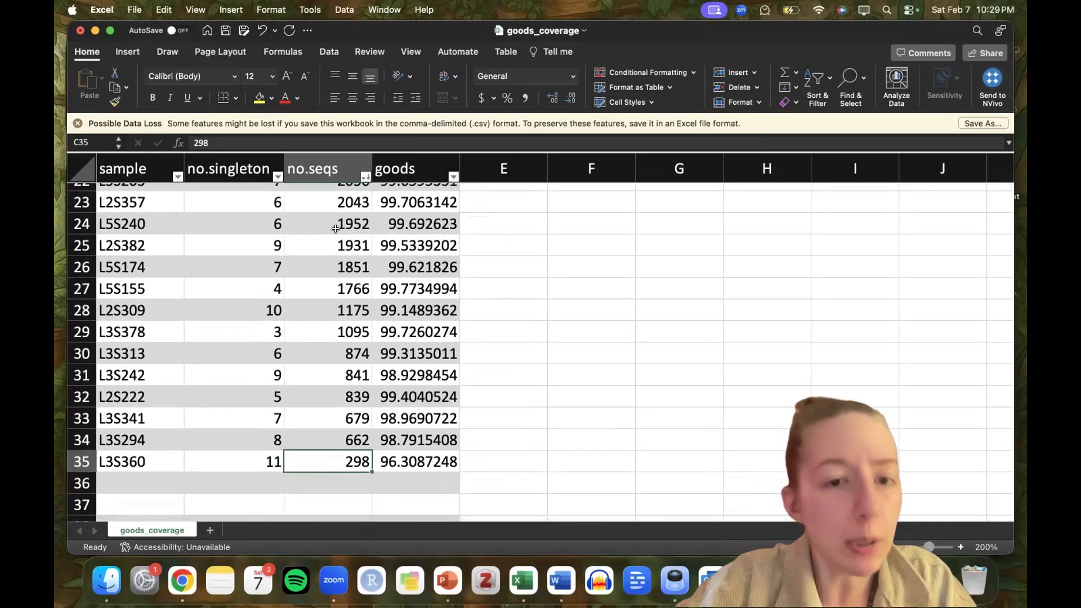
{"action": "scroll", "coordinate": [399, 248], "scroll_direction": "up", "scroll_amount": 15}
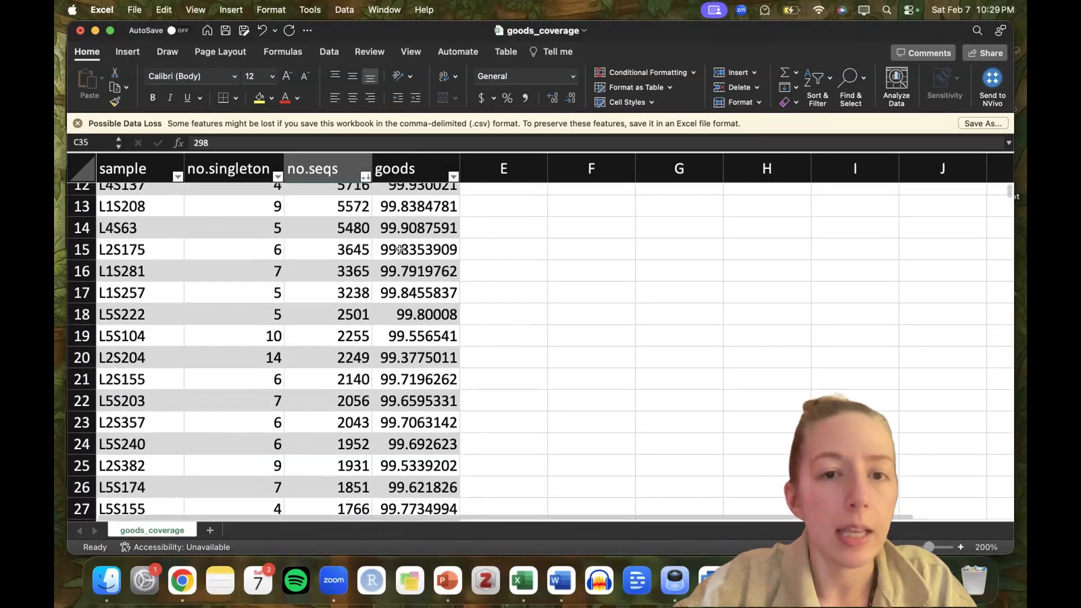
{"action": "scroll", "coordinate": [399, 248], "scroll_direction": "up", "scroll_amount": 5}
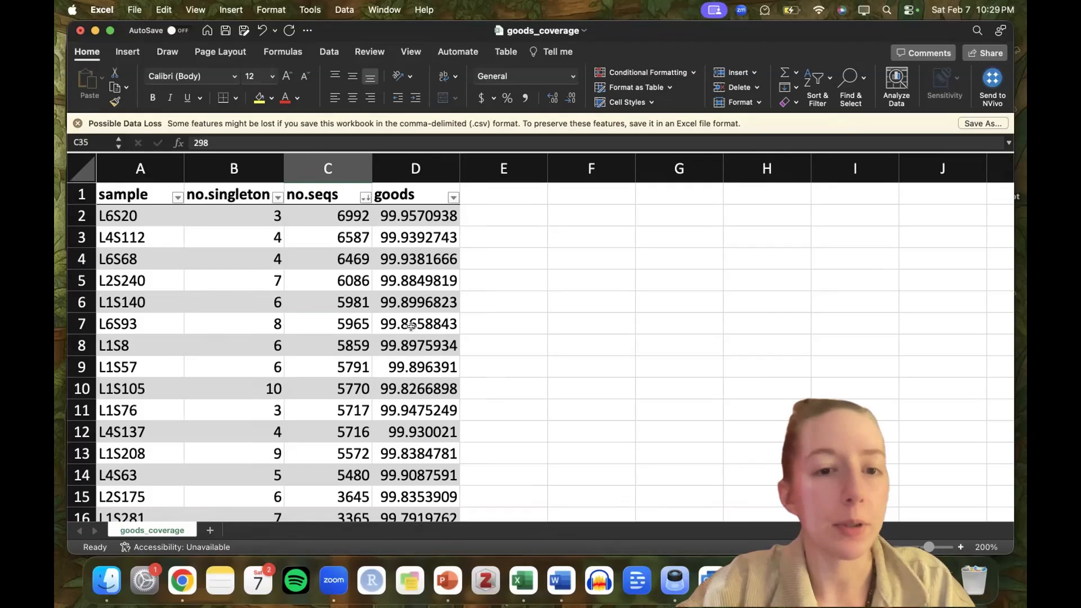
{"action": "scroll", "coordinate": [348, 215], "scroll_direction": "down", "scroll_amount": 10}
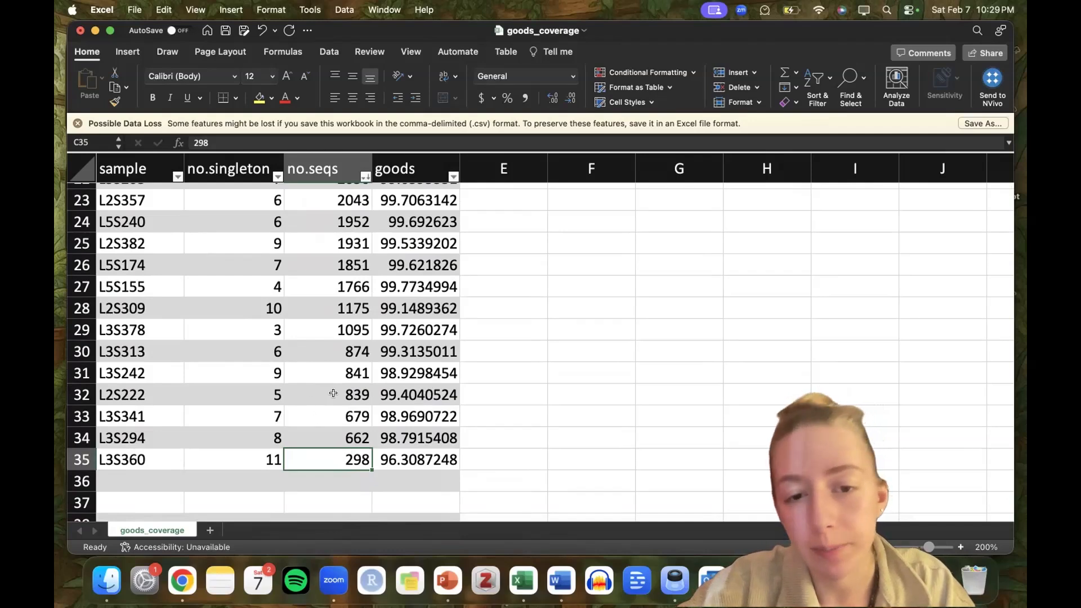
{"action": "scroll", "coordinate": [357, 415], "scroll_direction": "up", "scroll_amount": 1}
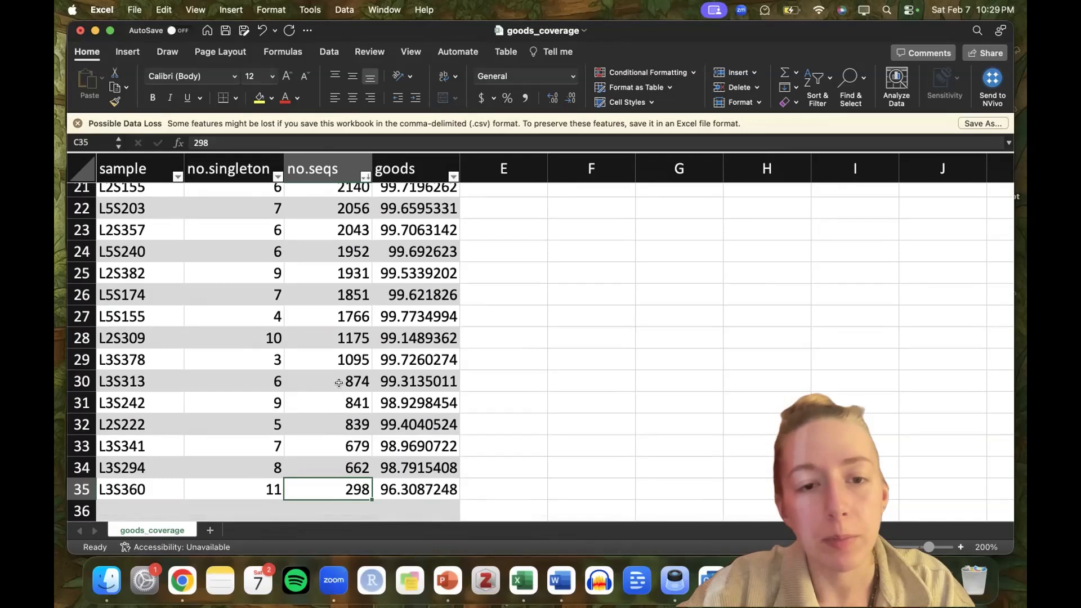
{"action": "scroll", "coordinate": [405, 360], "scroll_direction": "up", "scroll_amount": 10}
{"action": "scroll", "coordinate": [426, 332], "scroll_direction": "down", "scroll_amount": 1}
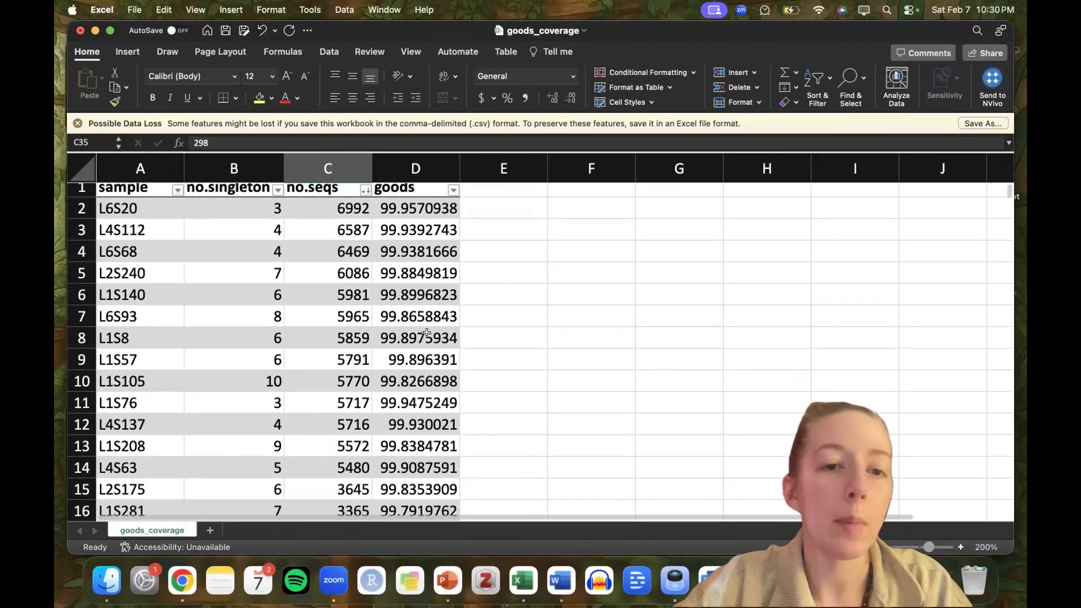
Switch back to MicrobiomeAnalyst in the browser, review the filtered rarefaction plot, and return to the data normalization options.
{"action": "key", "text": "ctrl+Left"}
{"action": "key", "text": "ctrl+Left"}
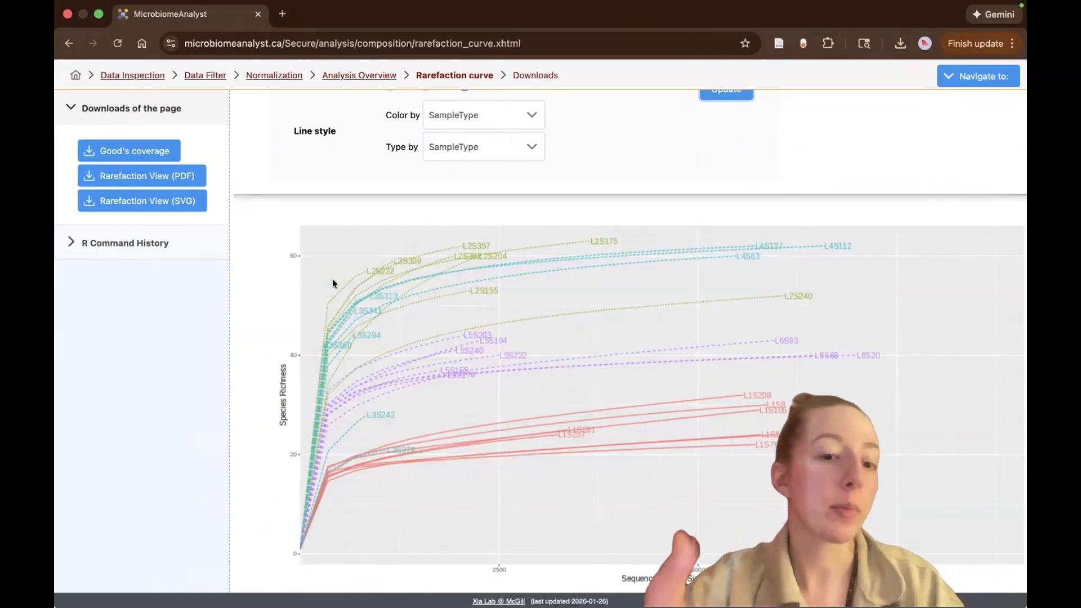
{"action": "scroll", "coordinate": [333, 283], "scroll_direction": "up", "scroll_amount": 5}
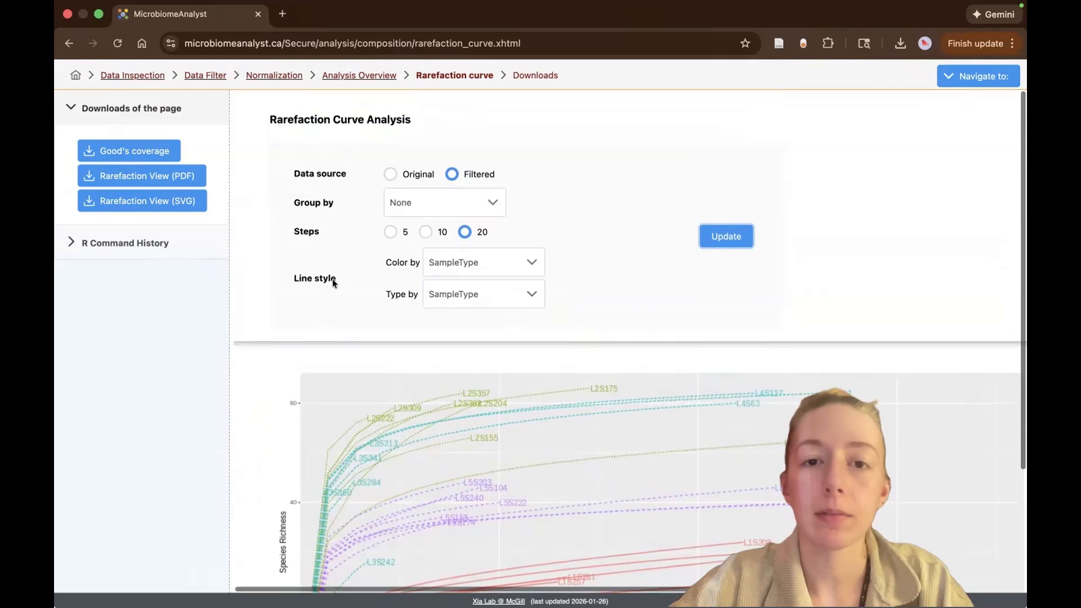
{"action": "scroll", "coordinate": [333, 283], "scroll_direction": "down", "scroll_amount": 3}
{"action": "scroll", "coordinate": [365, 274], "scroll_direction": "up", "scroll_amount": 3}
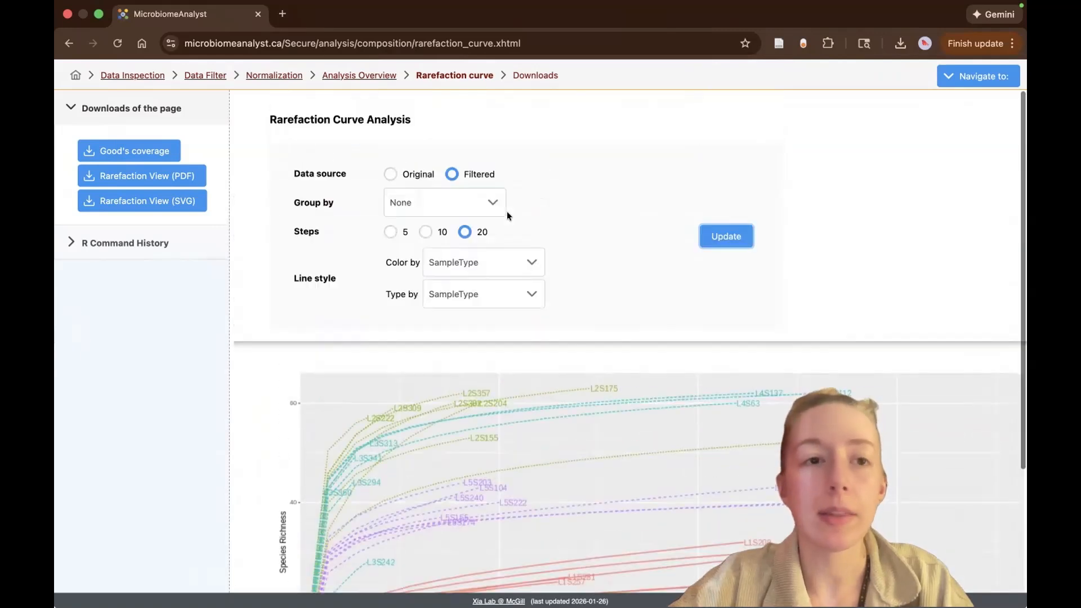
{"action": "left_click", "coordinate": [284, 75]}
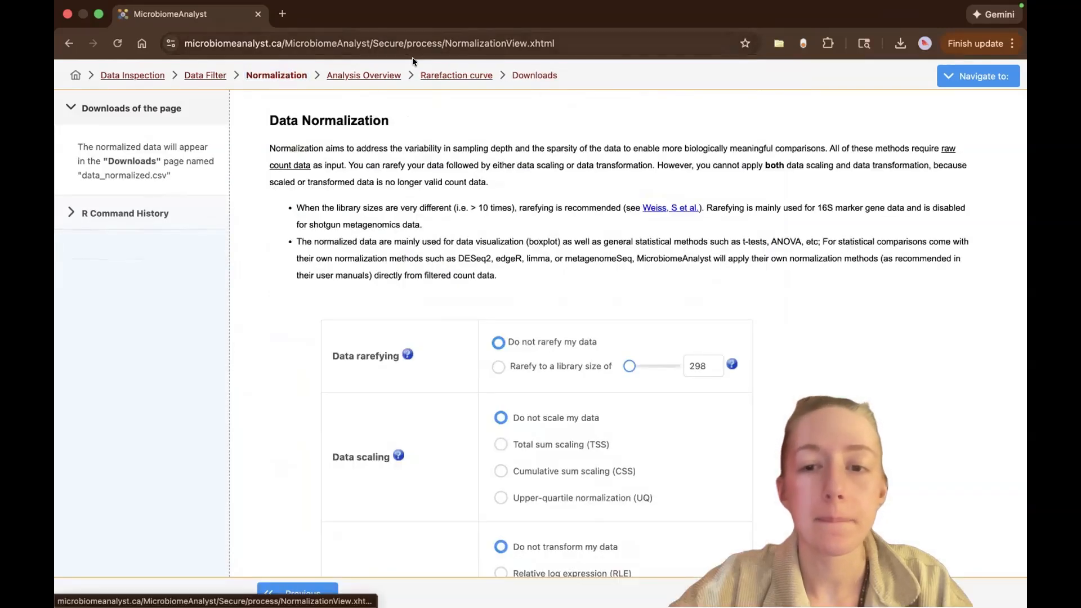
{"action": "scroll", "coordinate": [523, 212], "scroll_direction": "down", "scroll_amount": 3}
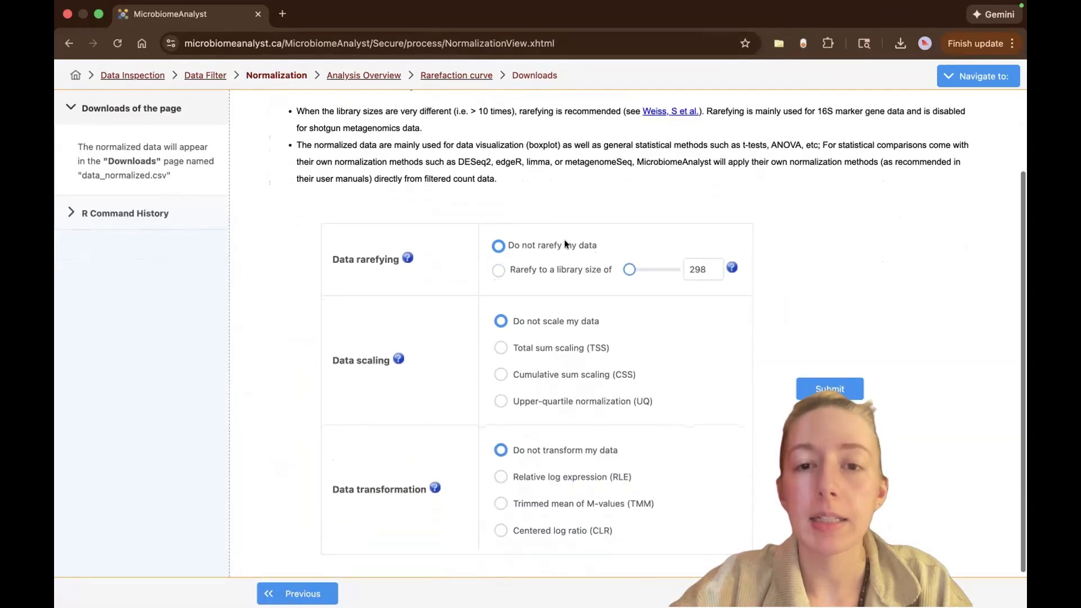
Switch to the goods_coverage workbook in Excel and check the lowest sequence counts to judge a library size for rarefying.
{"action": "key", "text": "ctrl+Right"}
{"action": "key", "text": "ctrl+Right"}
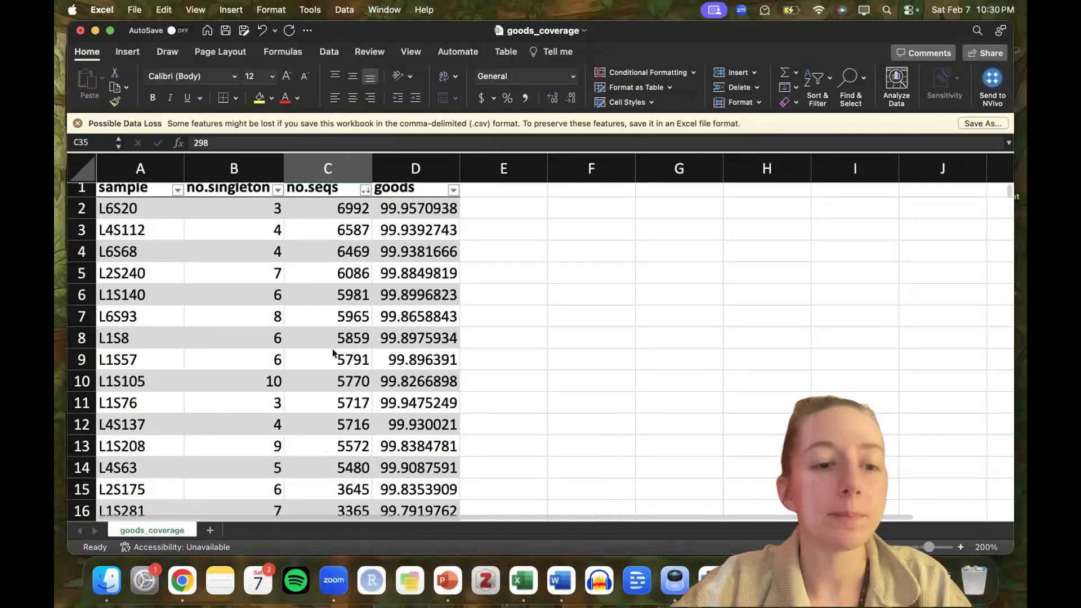
{"action": "scroll", "coordinate": [332, 350], "scroll_direction": "down", "scroll_amount": 4}
{"action": "scroll", "coordinate": [333, 351], "scroll_direction": "down", "scroll_amount": 10}
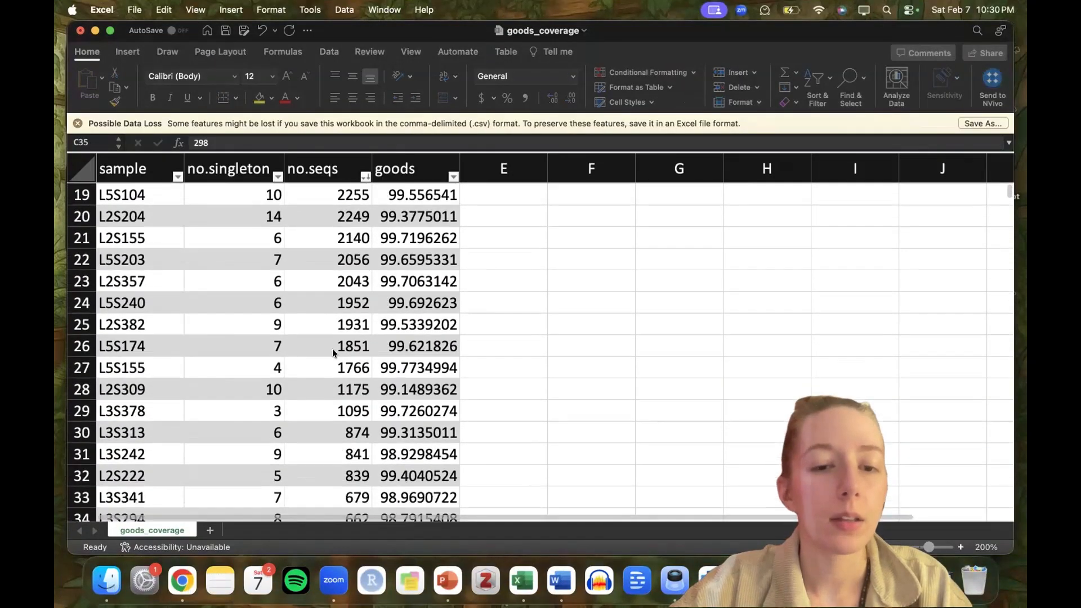
{"action": "scroll", "coordinate": [333, 353], "scroll_direction": "up", "scroll_amount": 2}
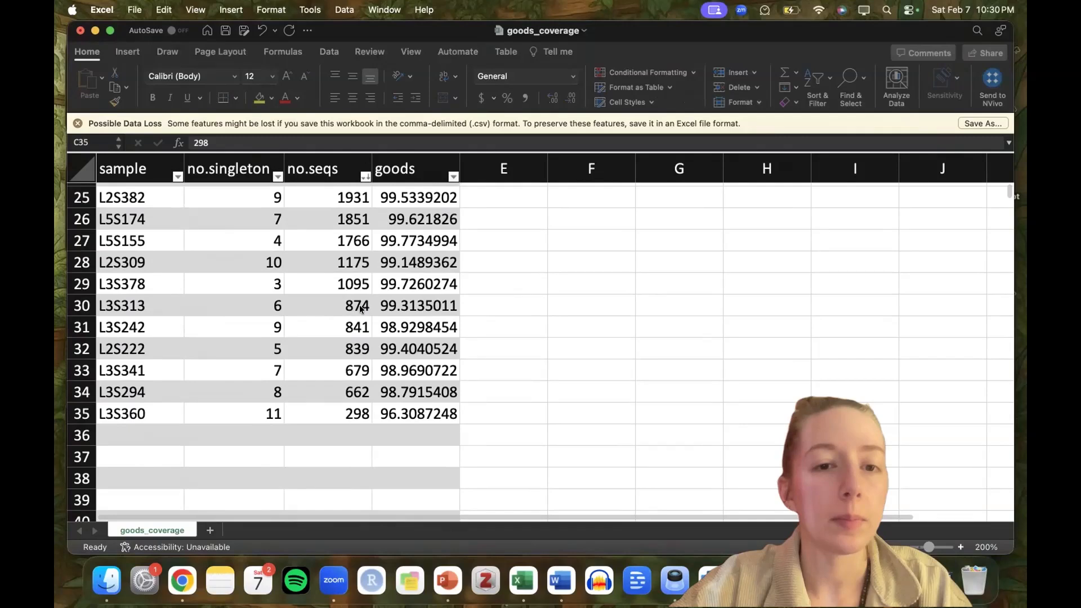
Compare the sequence counts and Good's coverage of samples L3S313 and L3S242.
{"action": "left_click", "coordinate": [120, 303]}
{"action": "left_click_drag", "start_coordinate": [108, 303], "coordinate": [473, 335]}
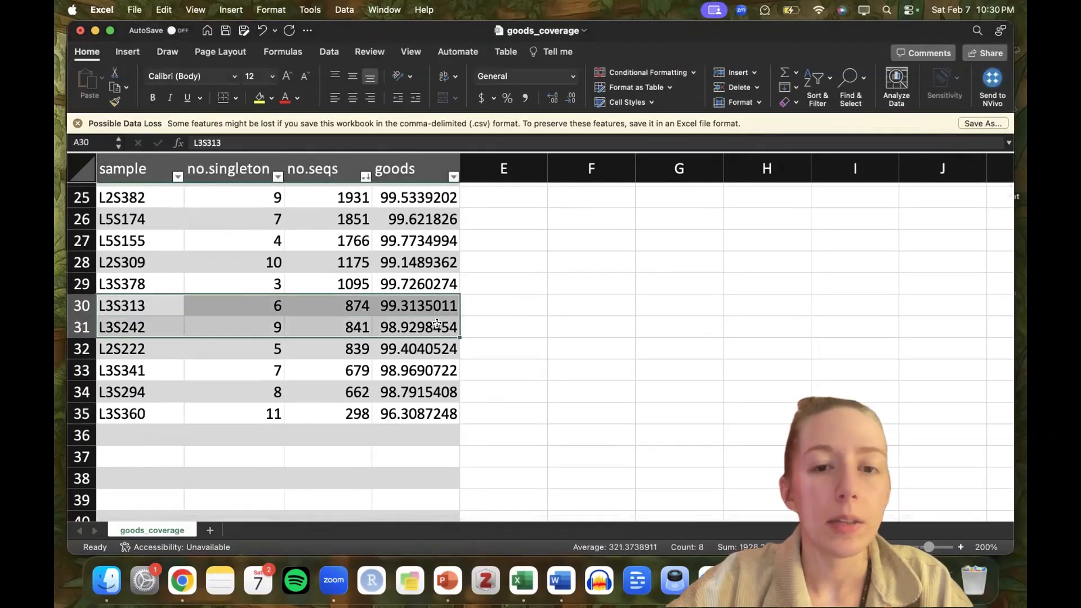
{"action": "left_click", "coordinate": [433, 353]}
{"action": "left_click", "coordinate": [398, 313]}
{"action": "left_click_drag", "start_coordinate": [399, 314], "coordinate": [417, 289]}
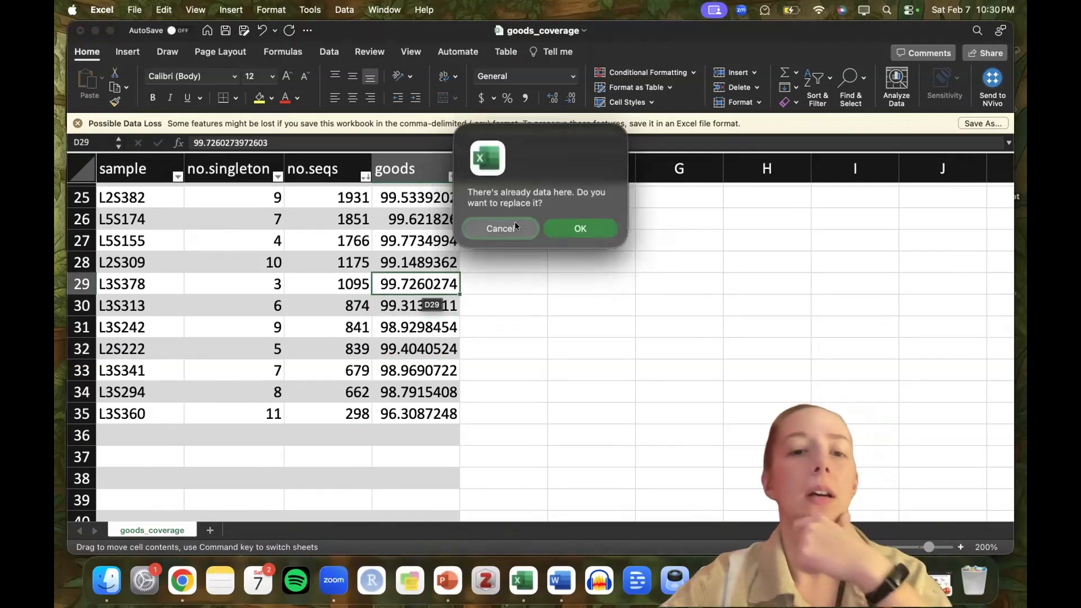
{"action": "left_click", "coordinate": [500, 228]}
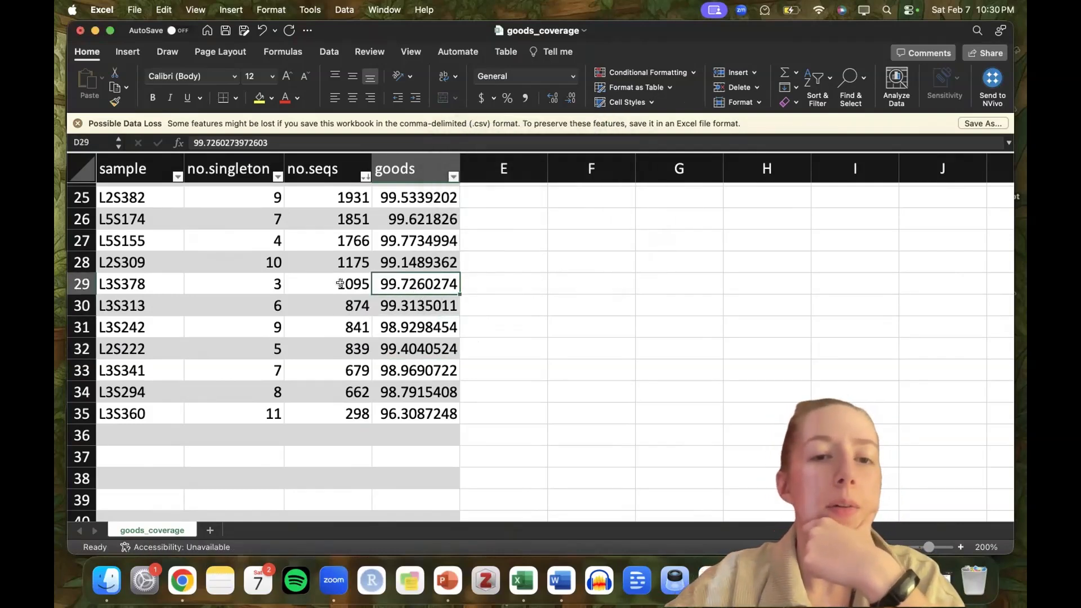
Examine the samples with fewer than 1,000 sequences, focusing on L3S341, L3S294 and L3S360.
{"action": "left_click_drag", "start_coordinate": [328, 283], "coordinate": [134, 417]}
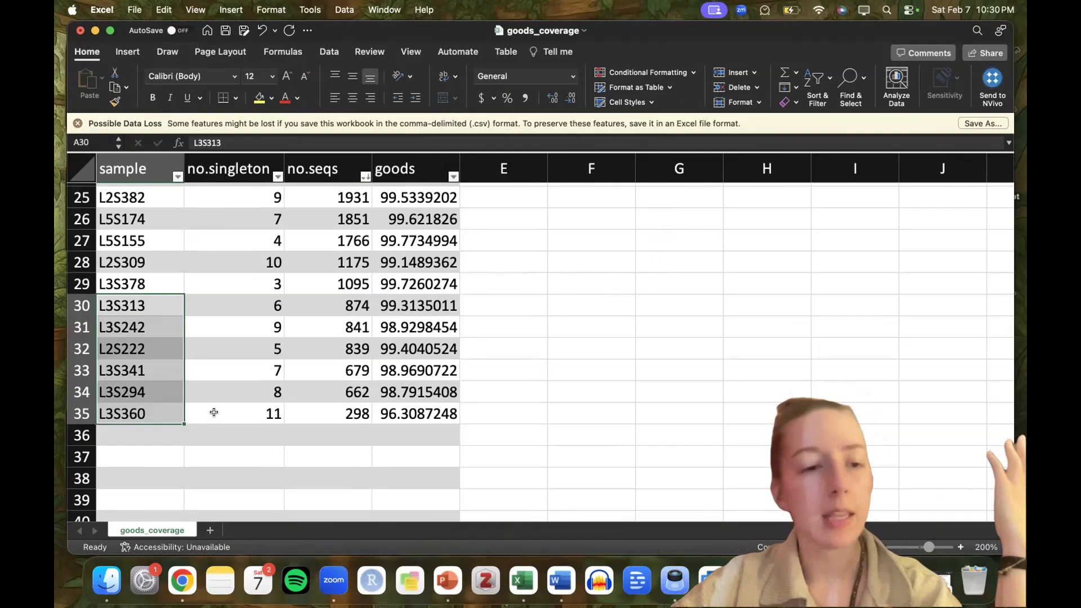
{"action": "left_click", "coordinate": [257, 433]}
{"action": "left_click_drag", "start_coordinate": [113, 367], "coordinate": [411, 404]}
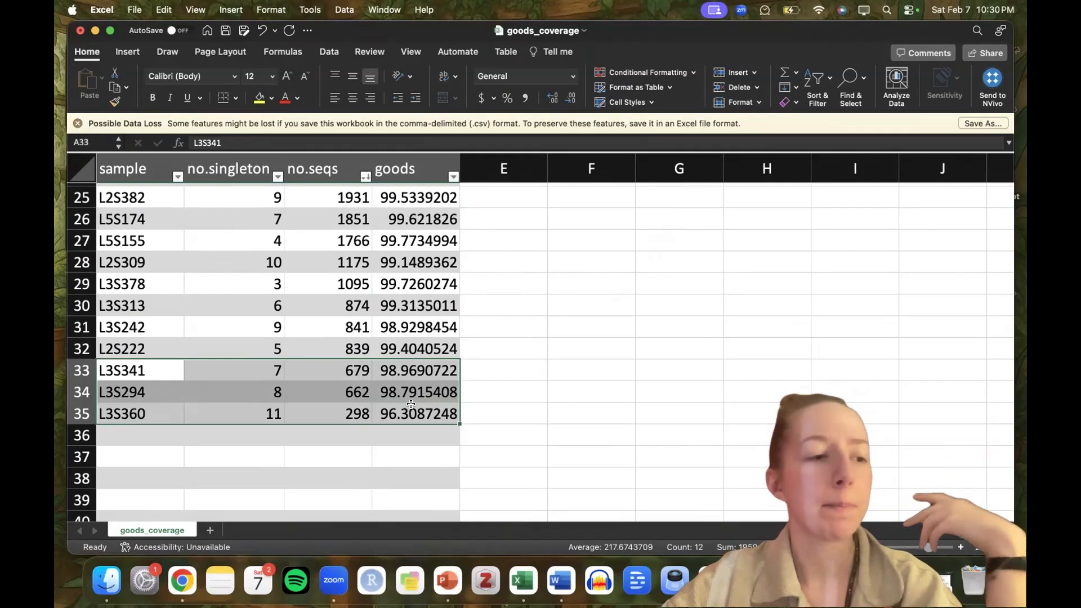
{"action": "left_click", "coordinate": [419, 452]}
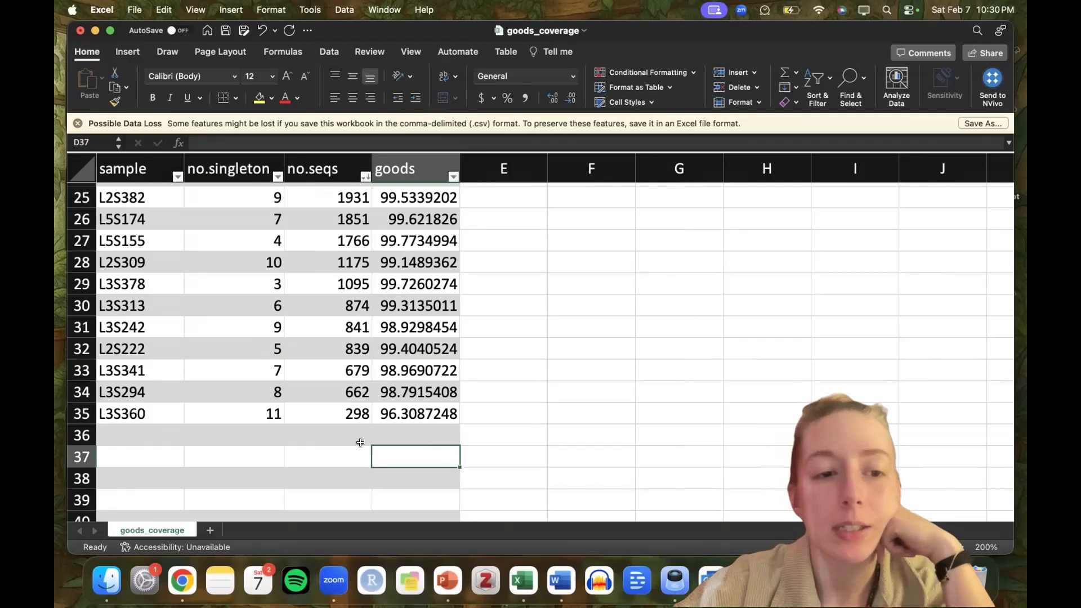
{"action": "left_click_drag", "start_coordinate": [143, 369], "coordinate": [380, 410]}
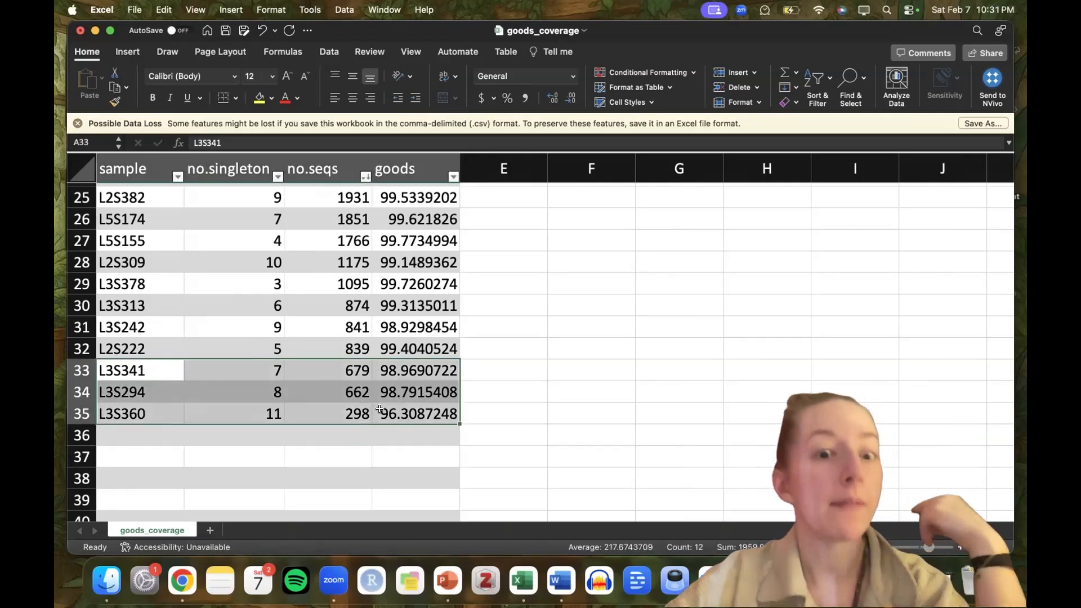
{"action": "left_click", "coordinate": [363, 440]}
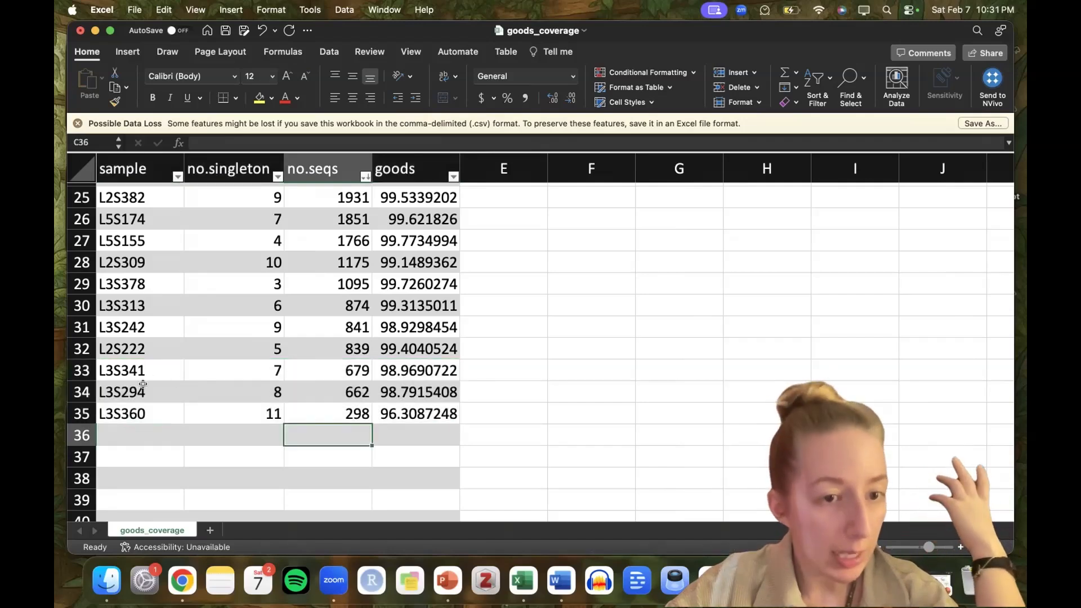
Check the sequence counts of L3S360 and L3S294 as rarefying depths, including the Good's coverage of L3S294.
{"action": "left_click", "coordinate": [349, 414]}
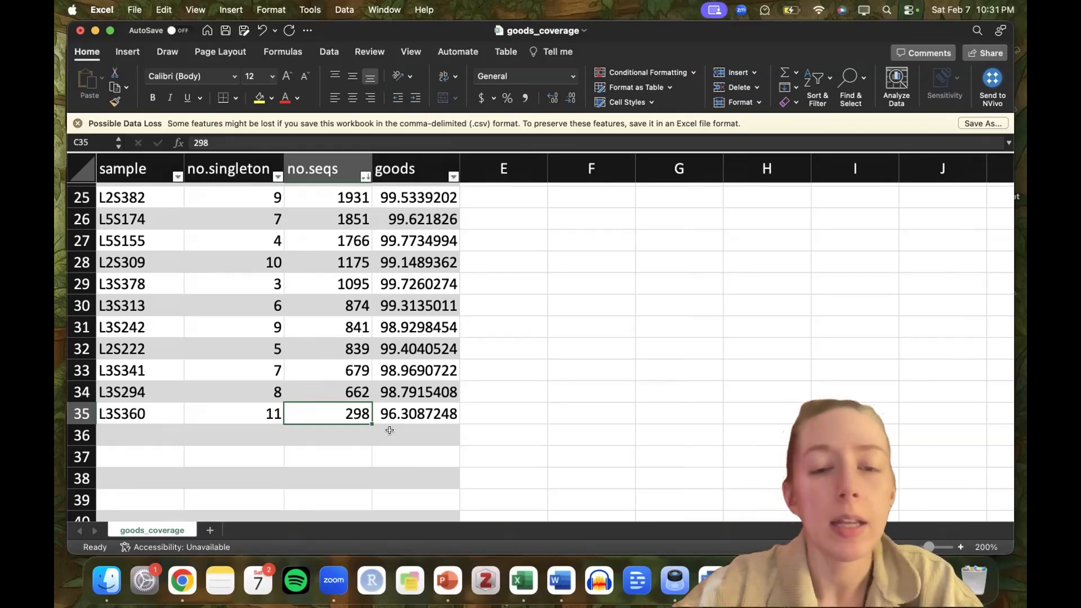
{"action": "scroll", "coordinate": [390, 430], "scroll_direction": "up", "scroll_amount": 2}
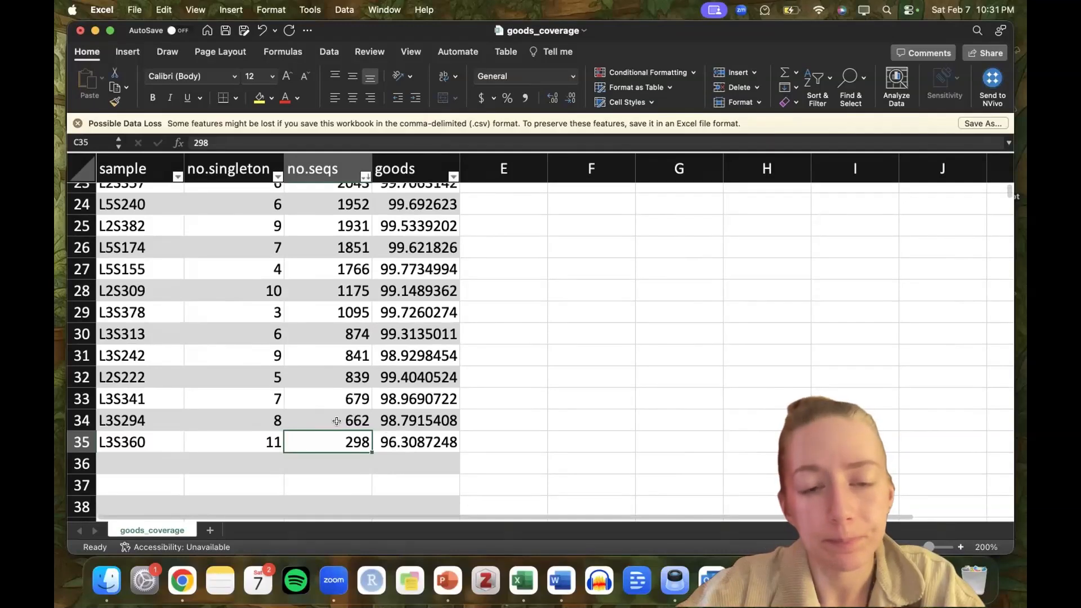
{"action": "left_click", "coordinate": [337, 421]}
{"action": "scroll", "coordinate": [340, 439], "scroll_direction": "up", "scroll_amount": 1}
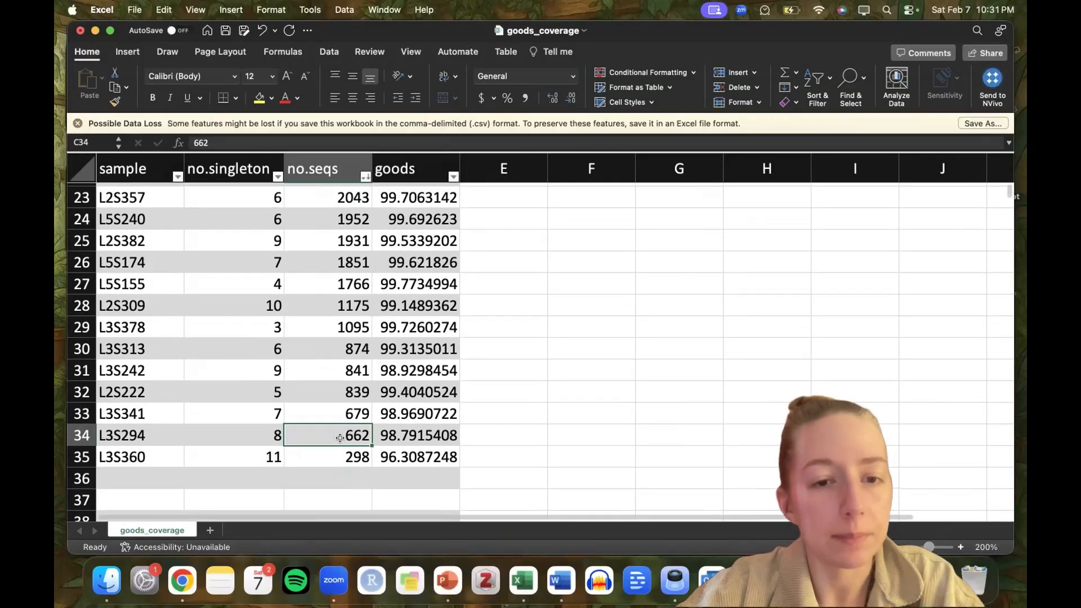
{"action": "scroll", "coordinate": [340, 438], "scroll_direction": "up", "scroll_amount": 1}
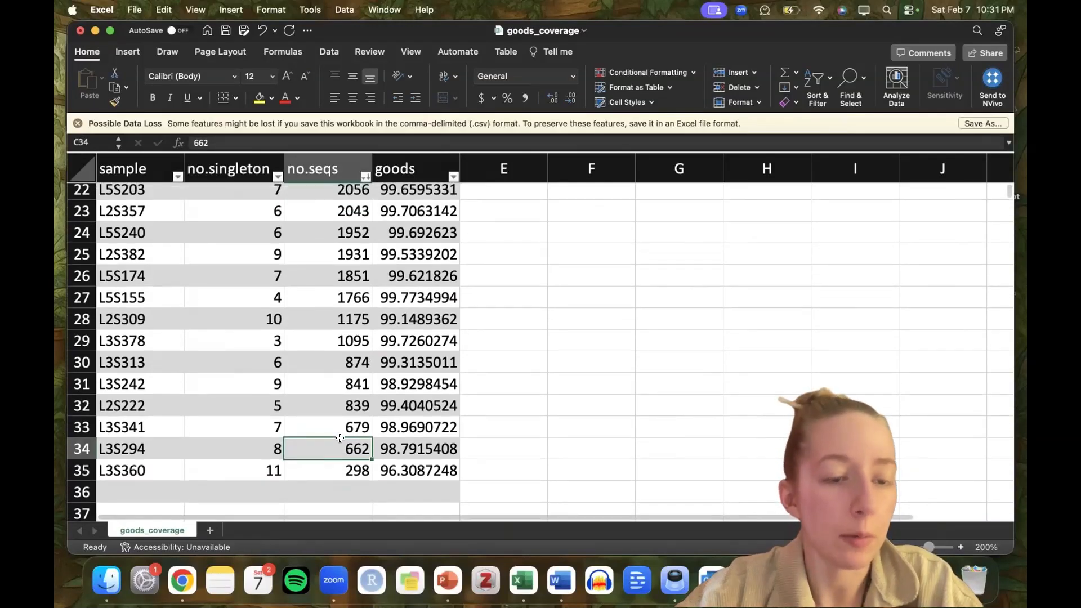
{"action": "left_click", "coordinate": [444, 442]}
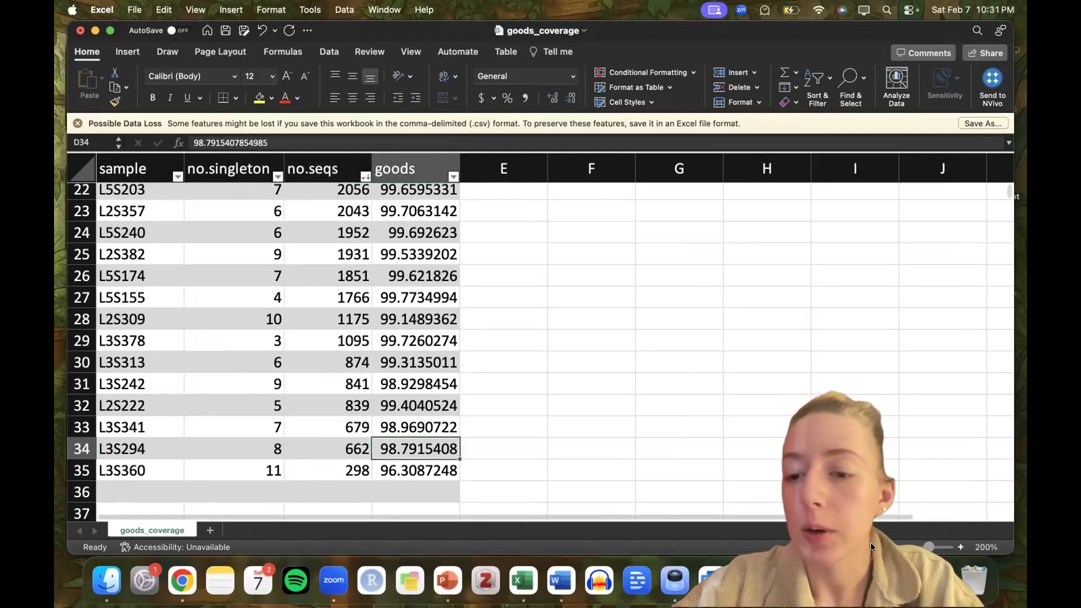
Open norm_libsizes_0.pdf from the Downloads folder and examine which samples and body sites have the lowest read counts.
{"action": "left_click", "coordinate": [895, 573]}
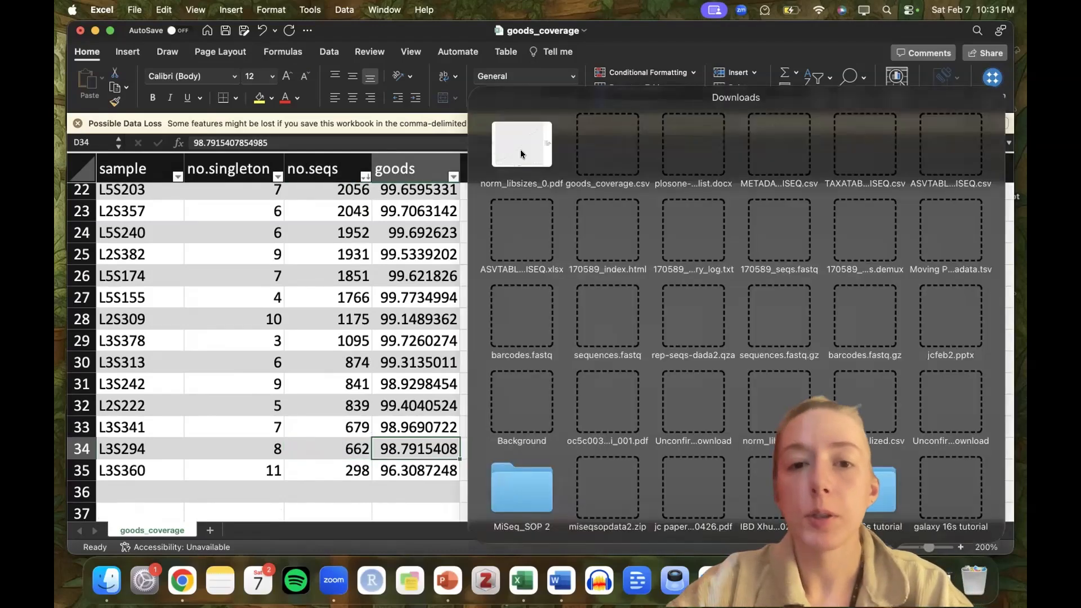
{"action": "left_click", "coordinate": [521, 150]}
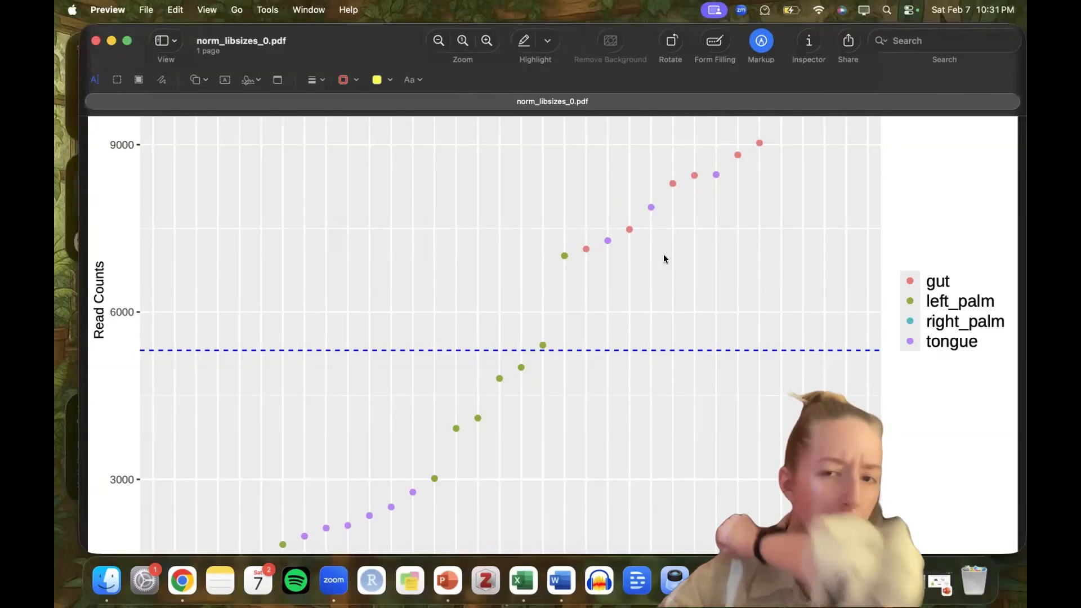
{"action": "scroll", "coordinate": [663, 255], "scroll_direction": "down", "scroll_amount": 4}
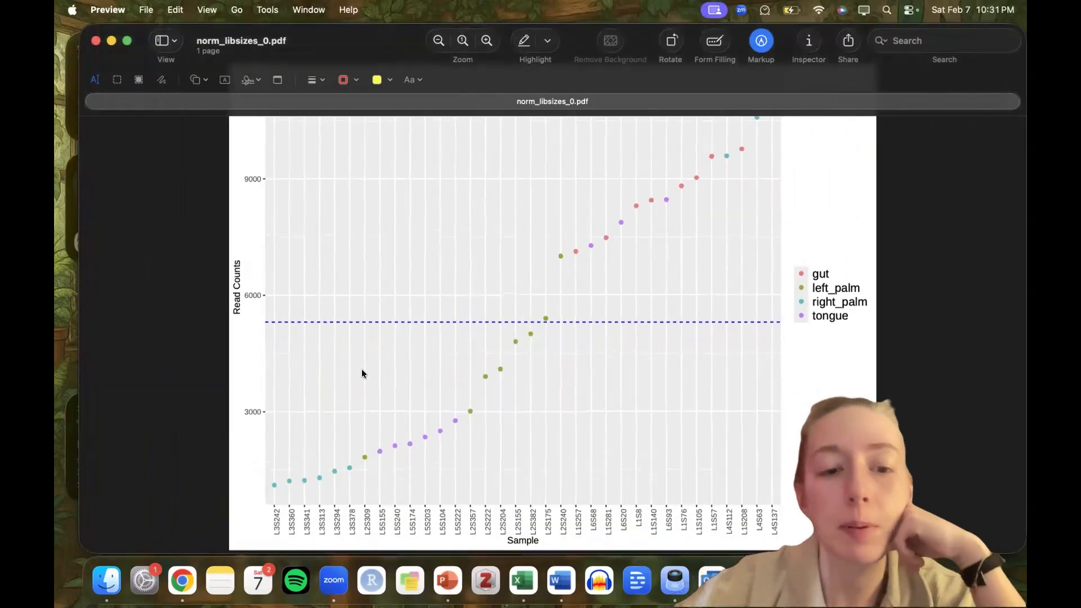
{"action": "scroll", "coordinate": [272, 478], "scroll_direction": "up", "scroll_amount": 2}
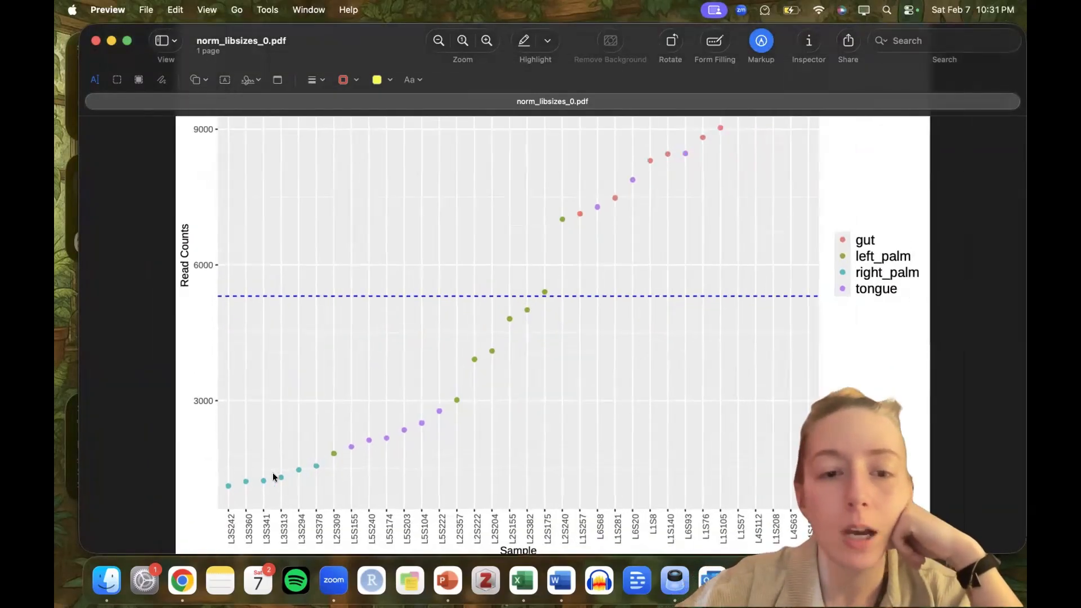
{"action": "scroll", "coordinate": [218, 501], "scroll_direction": "up", "scroll_amount": 5}
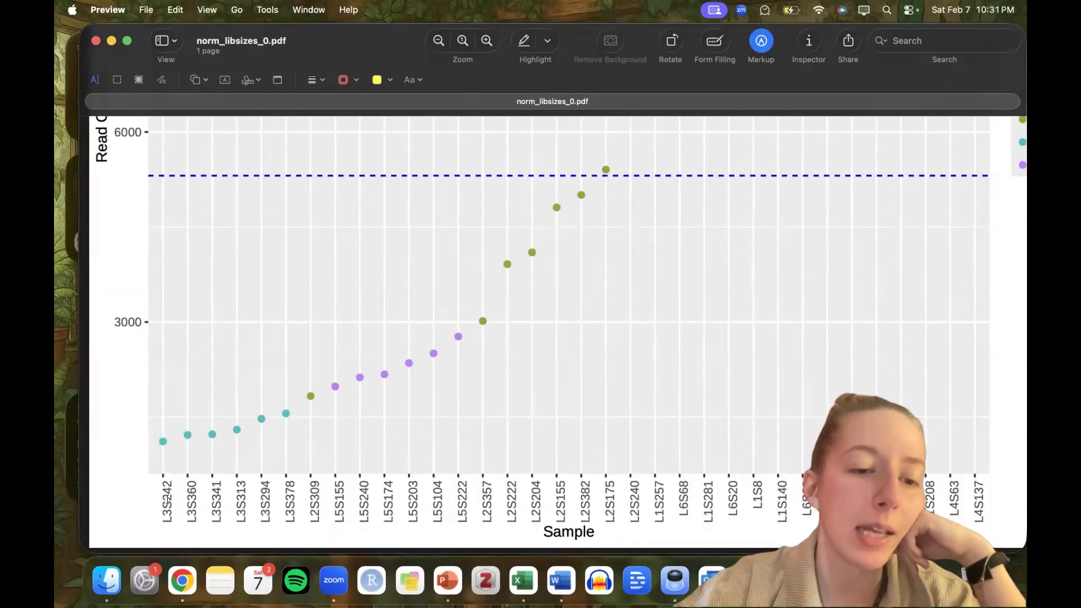
Switch back to the goods_coverage workbook in Excel and review the samples from L3S242 down to L3S360 for possible exclusion.
{"action": "key", "text": "ctrl+Right"}
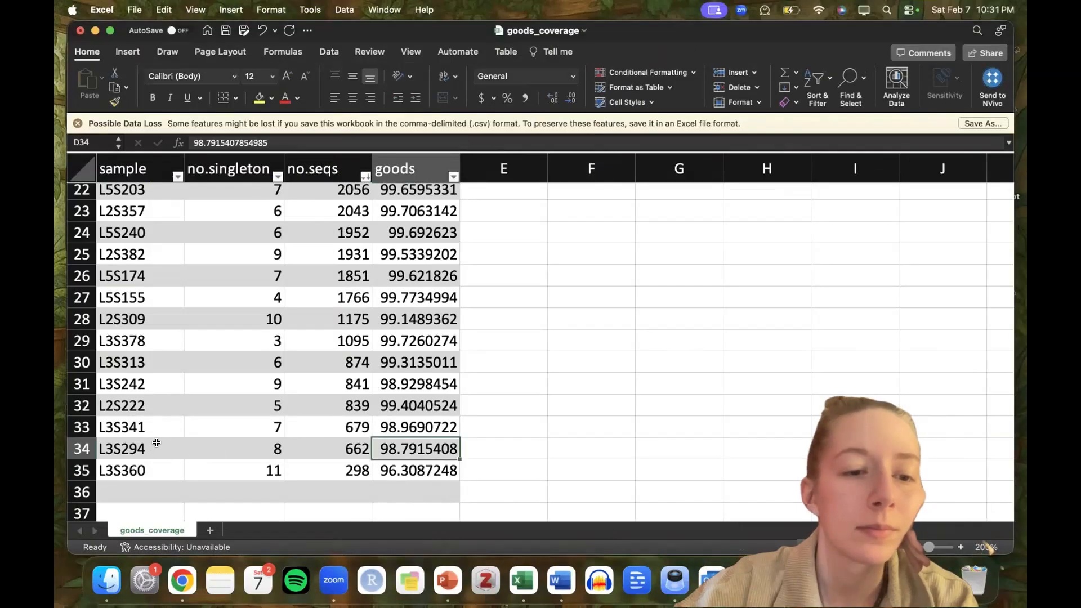
{"action": "left_click", "coordinate": [131, 448]}
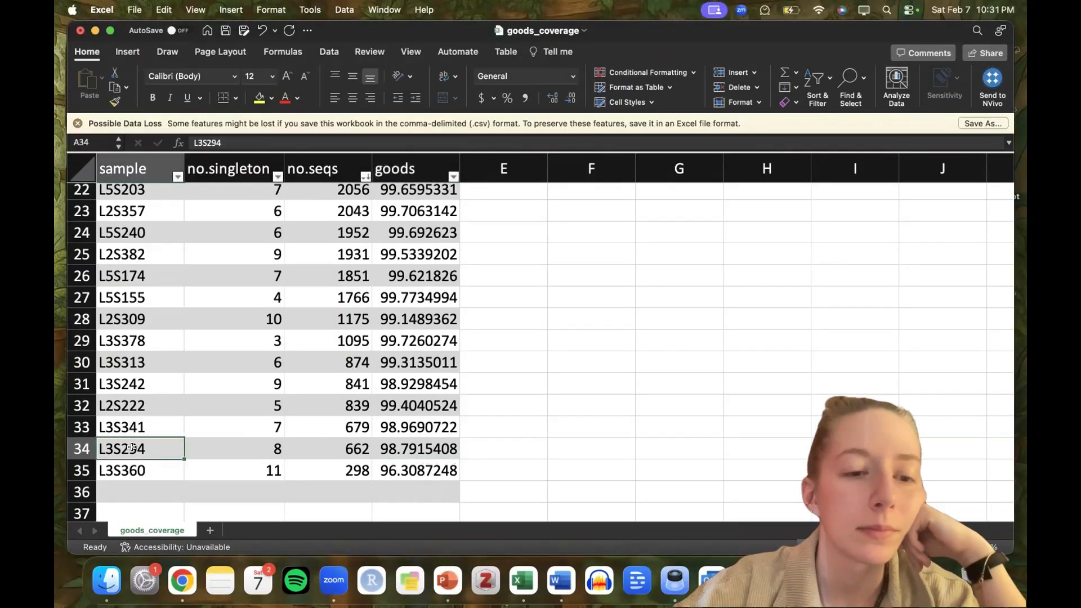
{"action": "left_click_drag", "start_coordinate": [134, 381], "coordinate": [413, 372]}
{"action": "left_click_drag", "start_coordinate": [117, 400], "coordinate": [403, 467]}
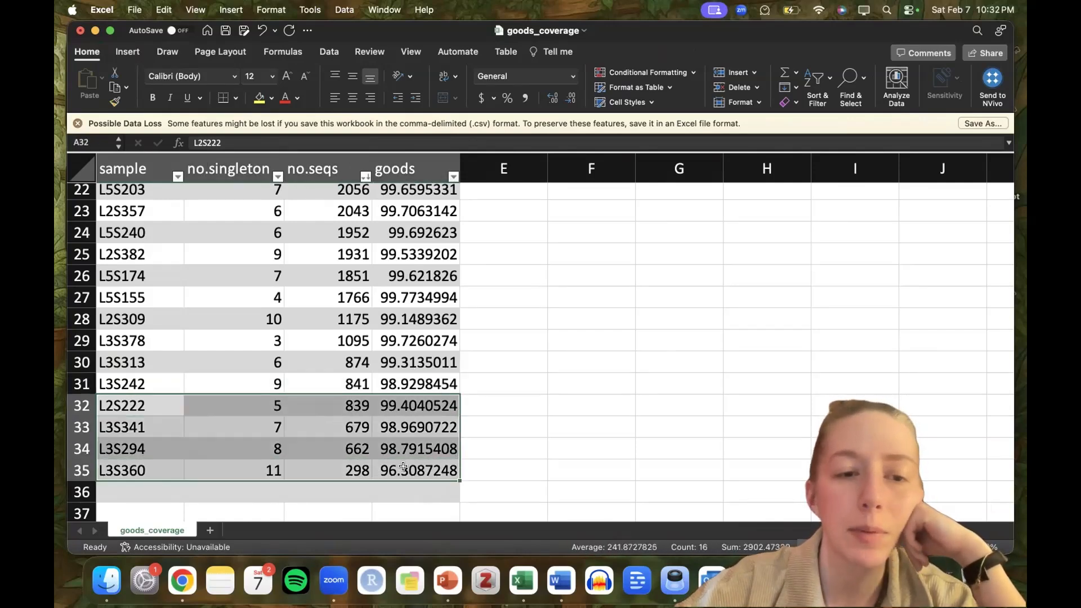
{"action": "left_click", "coordinate": [145, 376]}
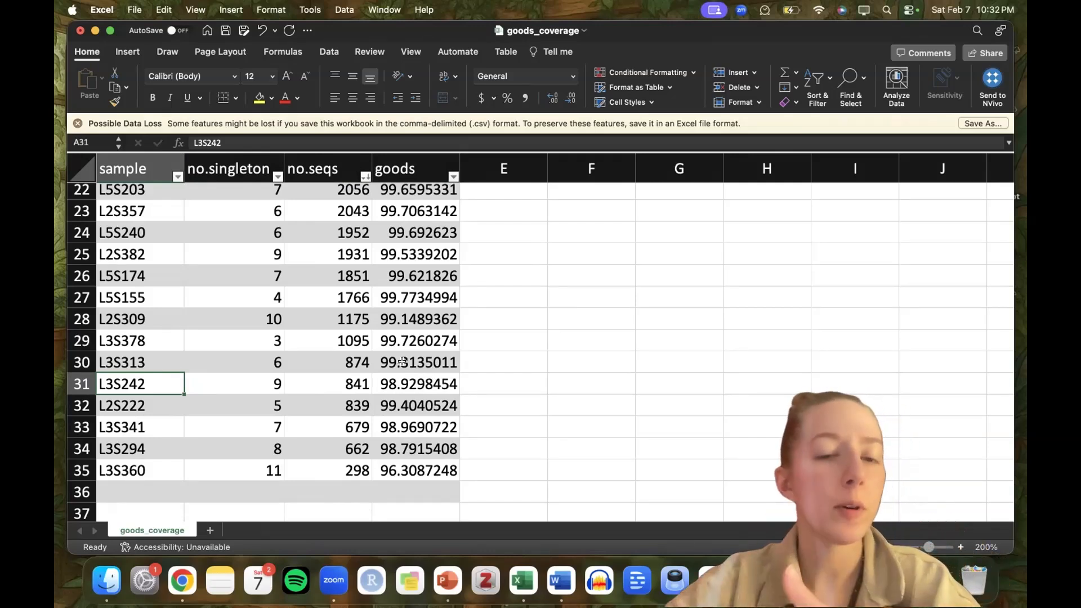
{"action": "left_click_drag", "start_coordinate": [134, 401], "coordinate": [418, 475]}
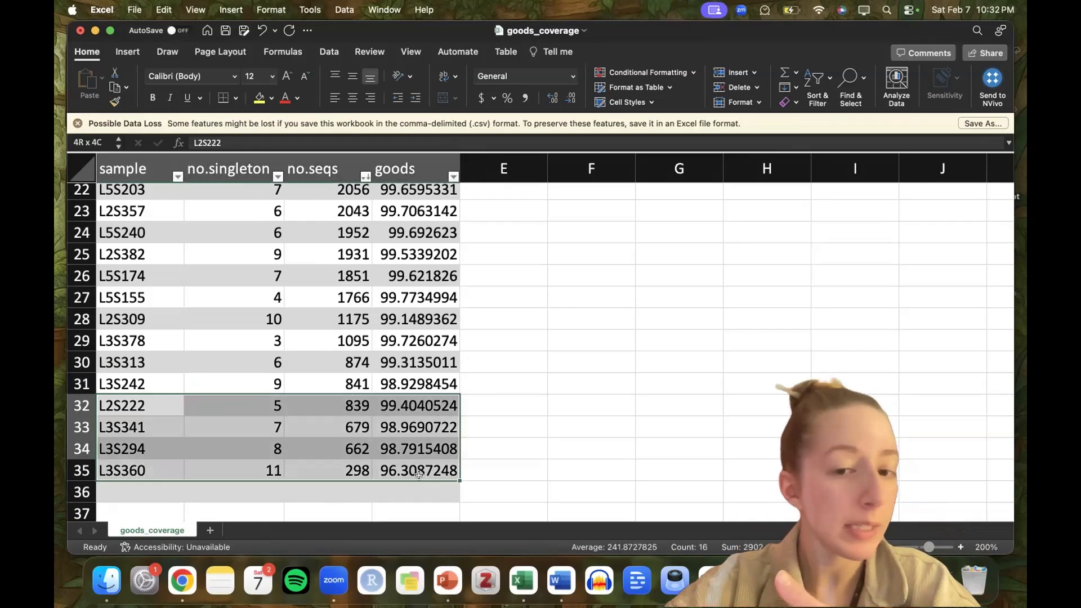
{"action": "left_click", "coordinate": [495, 405]}
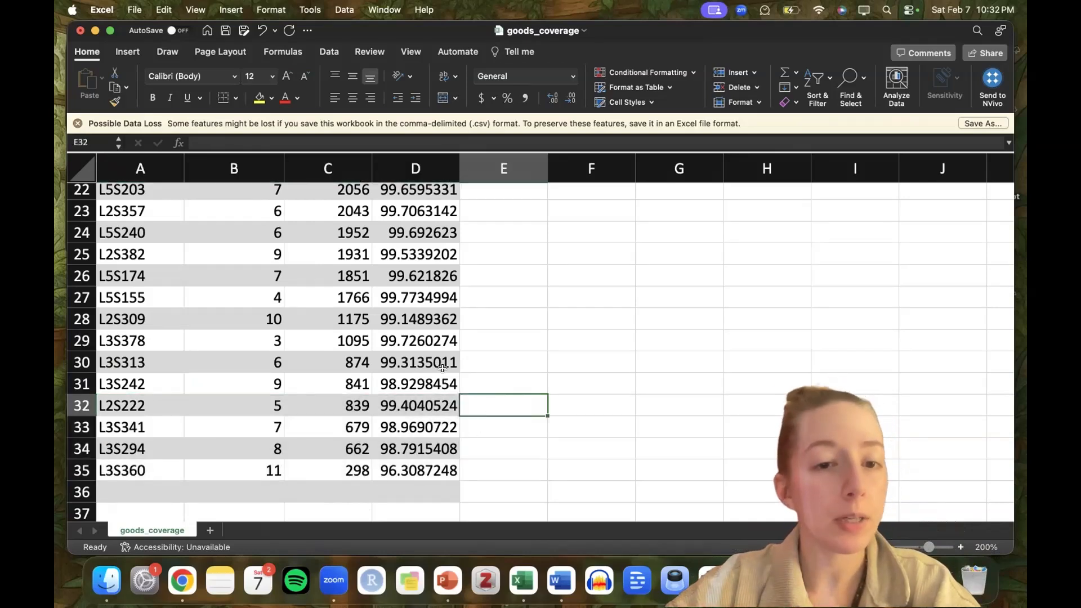
Compare samples L3S378 and L3S313 with the five lowest-count samples to judge a rarefying cutoff.
{"action": "left_click_drag", "start_coordinate": [435, 340], "coordinate": [155, 345]}
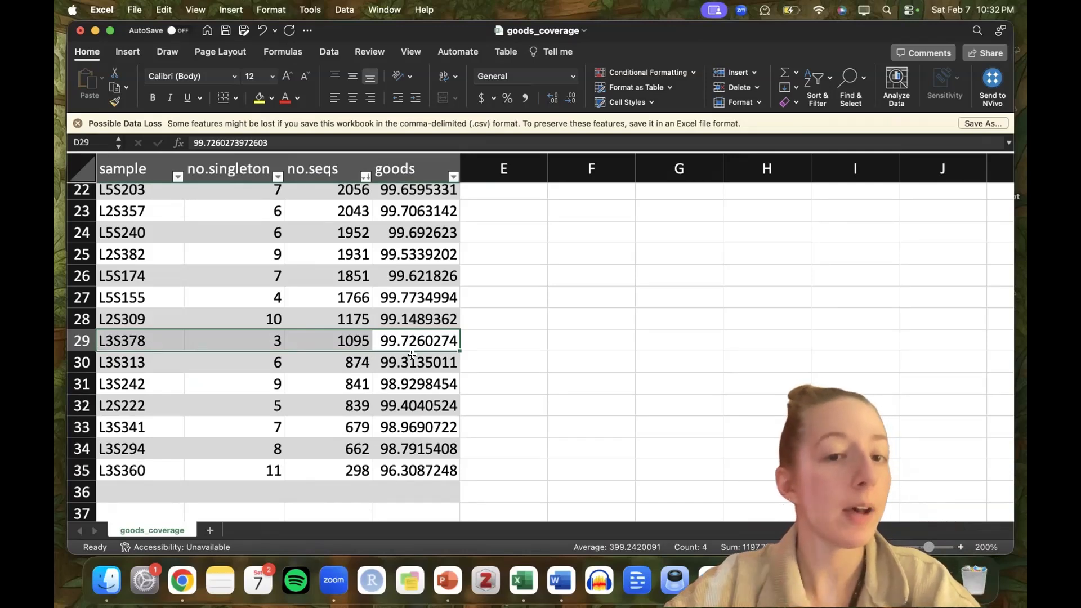
{"action": "left_click", "coordinate": [355, 363]}
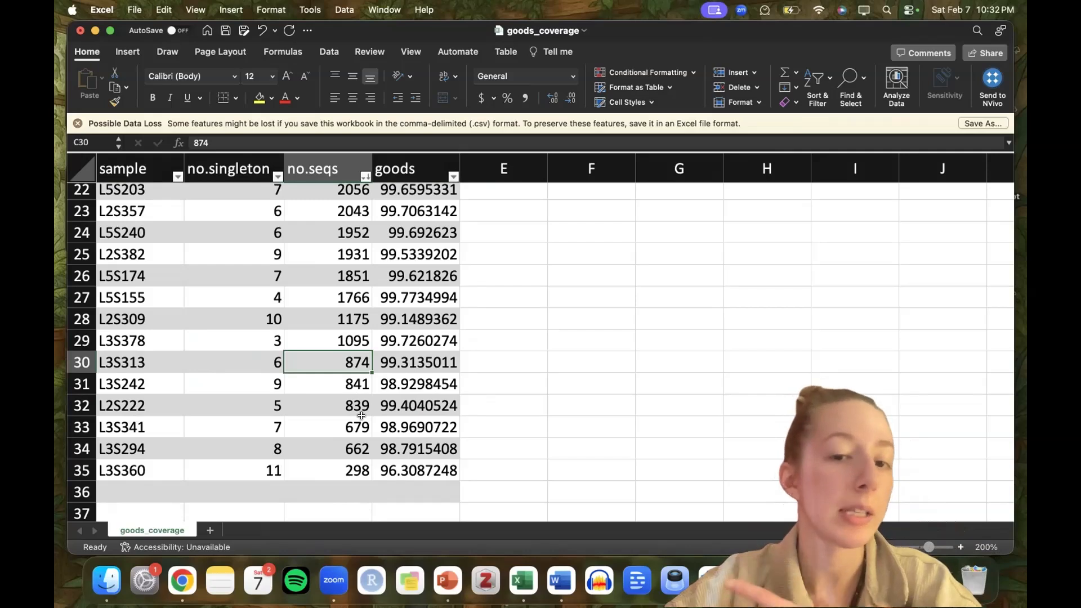
{"action": "left_click_drag", "start_coordinate": [129, 384], "coordinate": [434, 475]}
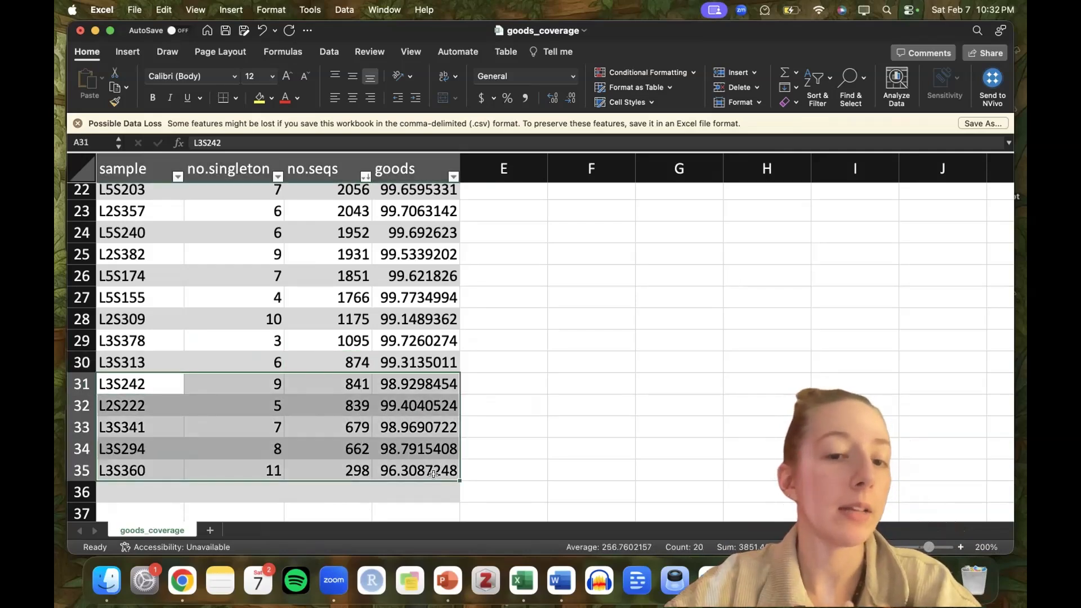
Switch to MicrobiomeAnalyst in the browser and return from normalization to the data filtering settings.
{"action": "key", "text": "ctrl+Left"}
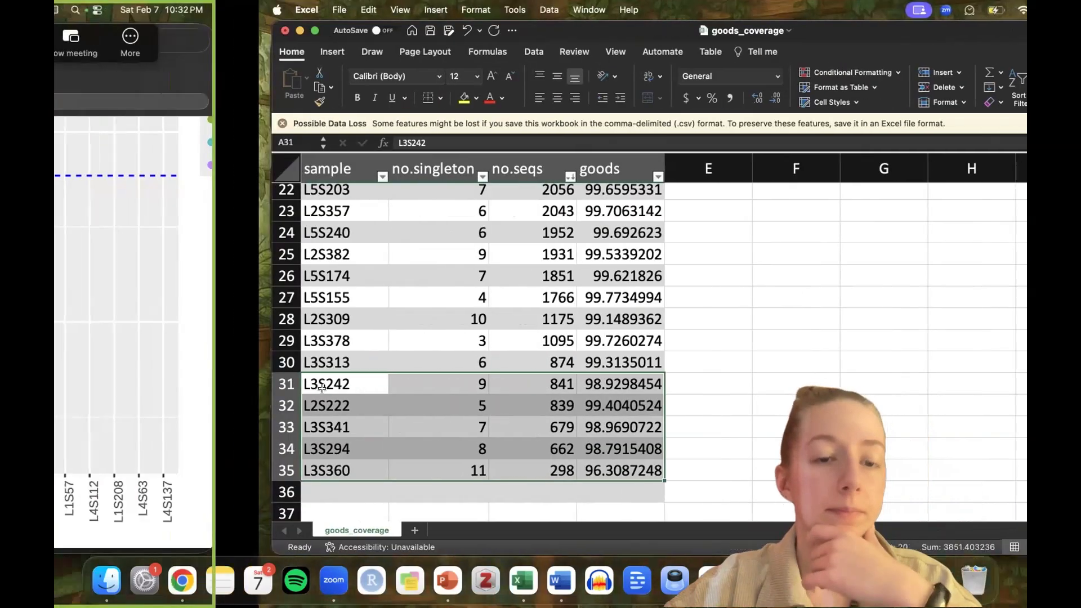
{"action": "left_click", "coordinate": [182, 580]}
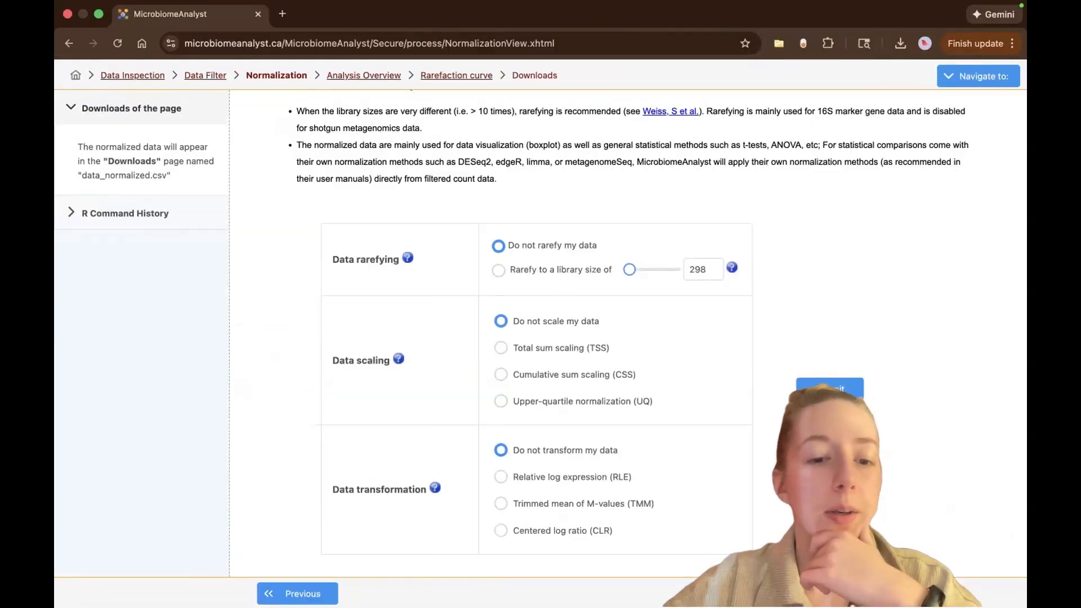
{"action": "left_click", "coordinate": [297, 593]}
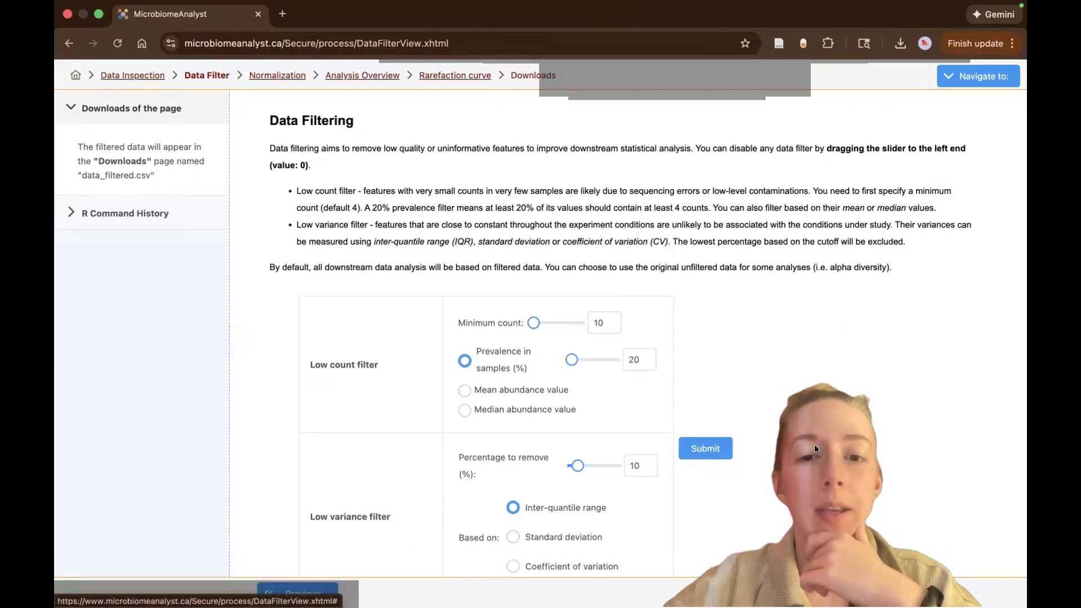
Exclude sample L3S242 from the dataset with the Sample Editor and submit the removal.
{"action": "scroll", "coordinate": [432, 325], "scroll_direction": "down", "scroll_amount": 3}
{"action": "scroll", "coordinate": [432, 326], "scroll_direction": "up", "scroll_amount": 2}
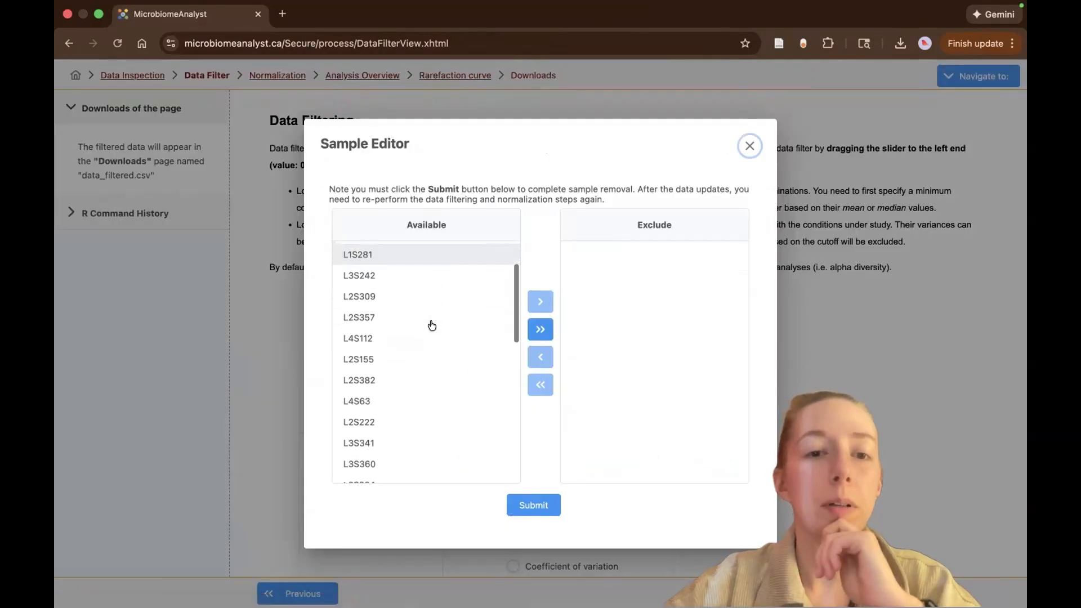
{"action": "left_click", "coordinate": [394, 276]}
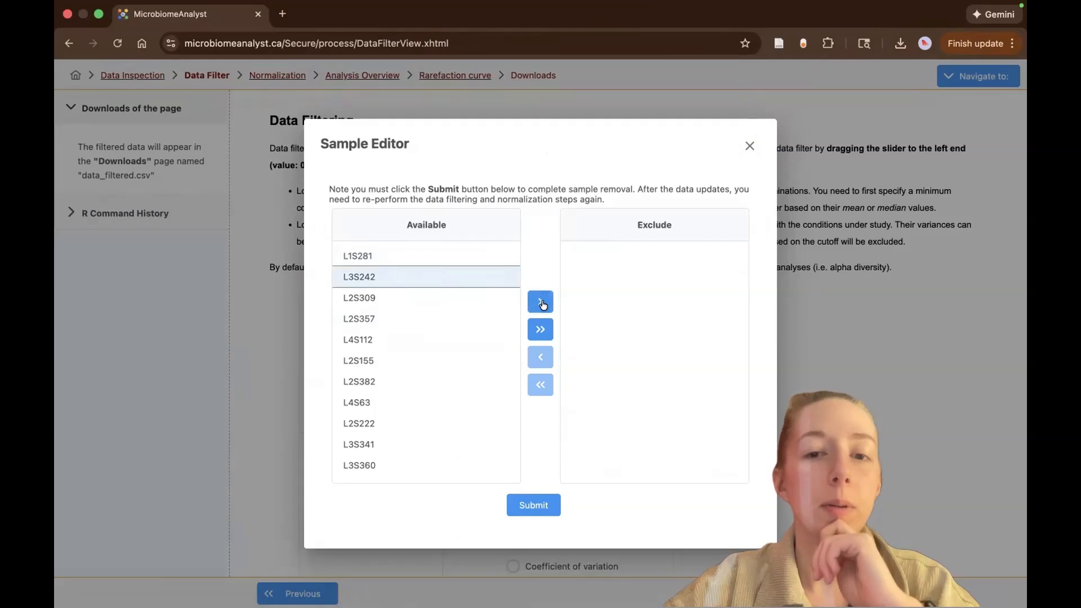
{"action": "left_click", "coordinate": [540, 302]}
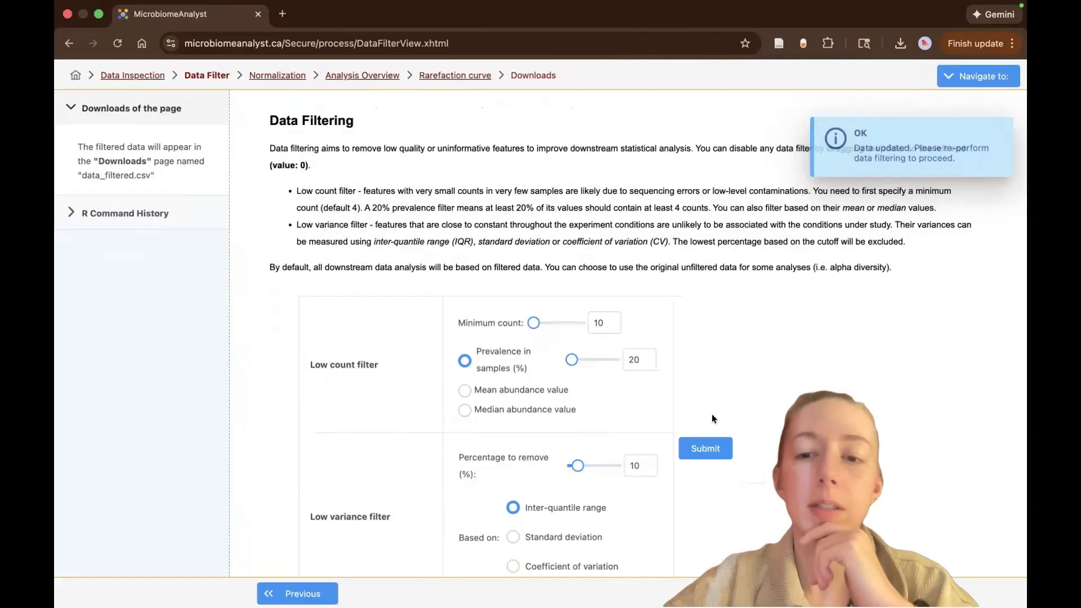
Set the low variance filter's percentage to remove to 0 and submit the data filtering again.
{"action": "scroll", "coordinate": [711, 414], "scroll_direction": "down", "scroll_amount": 2}
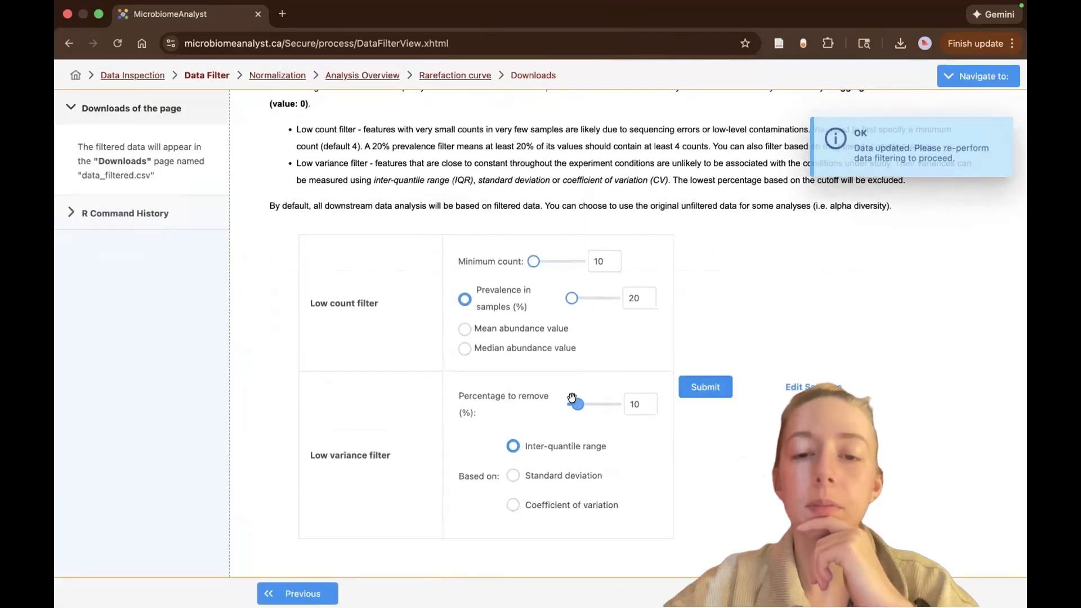
{"action": "left_click", "coordinate": [711, 386]}
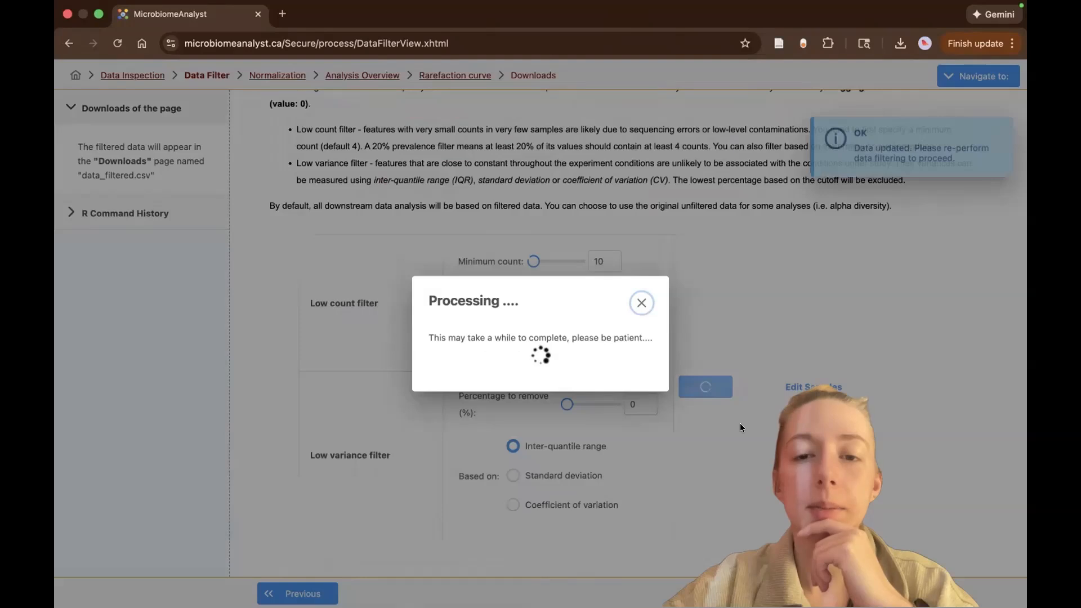
Proceed from data filtering to normalization and choose to rarefy the data to a library size.
{"action": "left_click", "coordinate": [811, 593]}
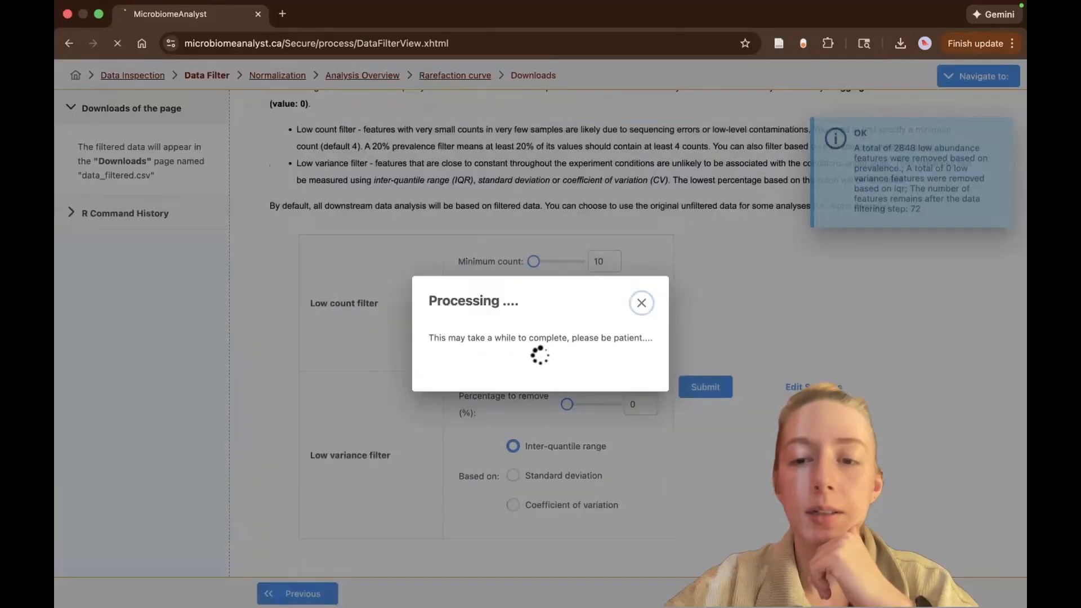
{"action": "scroll", "coordinate": [799, 436], "scroll_direction": "down", "scroll_amount": 3}
{"action": "left_click", "coordinate": [495, 276]}
Switch to the goods_coverage workbook in Excel, check sample L3S313's sequence count, and return to MicrobiomeAnalyst in the browser.
{"action": "key", "text": "ctrl+Right"}
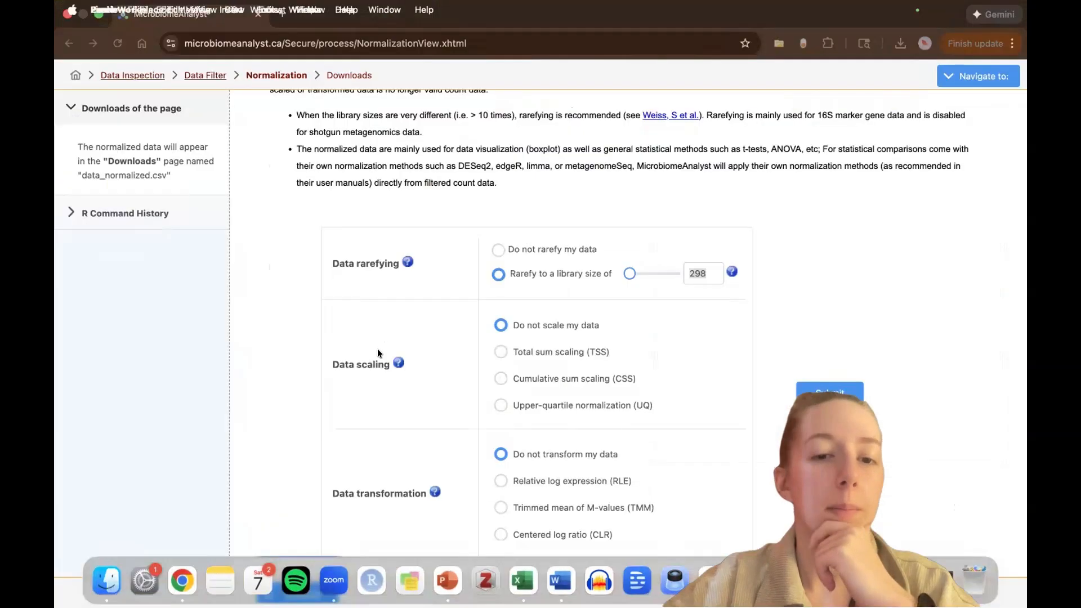
{"action": "key", "text": "ctrl+Right"}
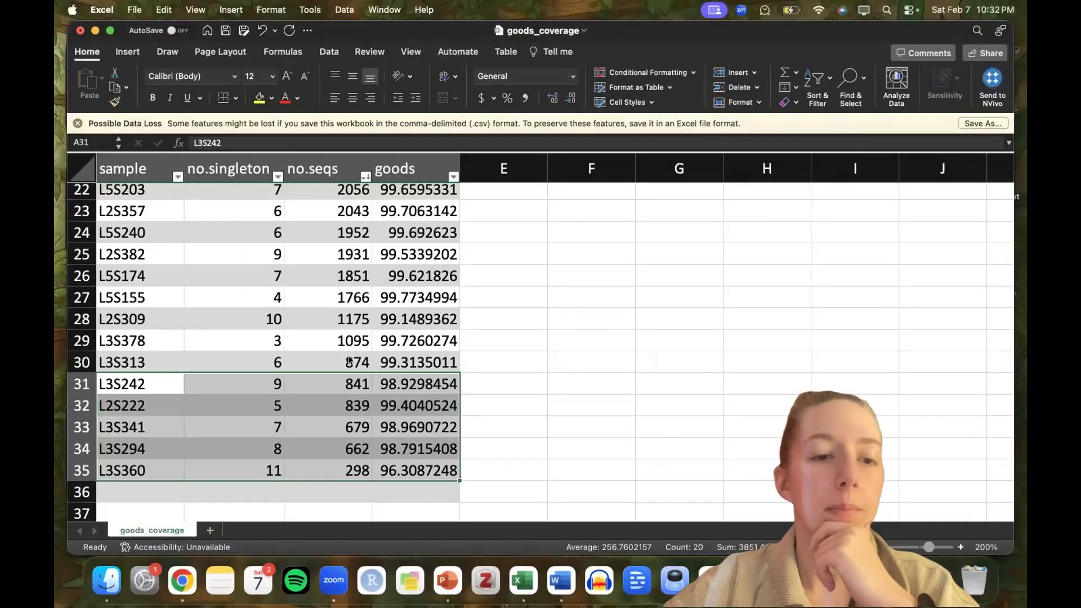
{"action": "left_click", "coordinate": [350, 360]}
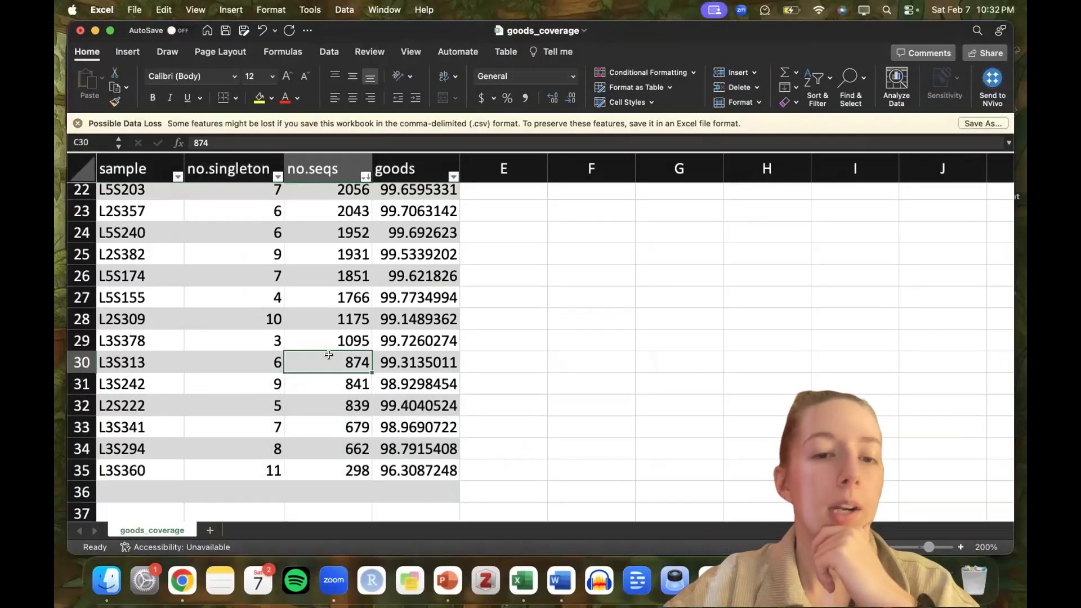
{"action": "key", "text": "ctrl+Left"}
{"action": "key", "text": "ctrl+Left"}
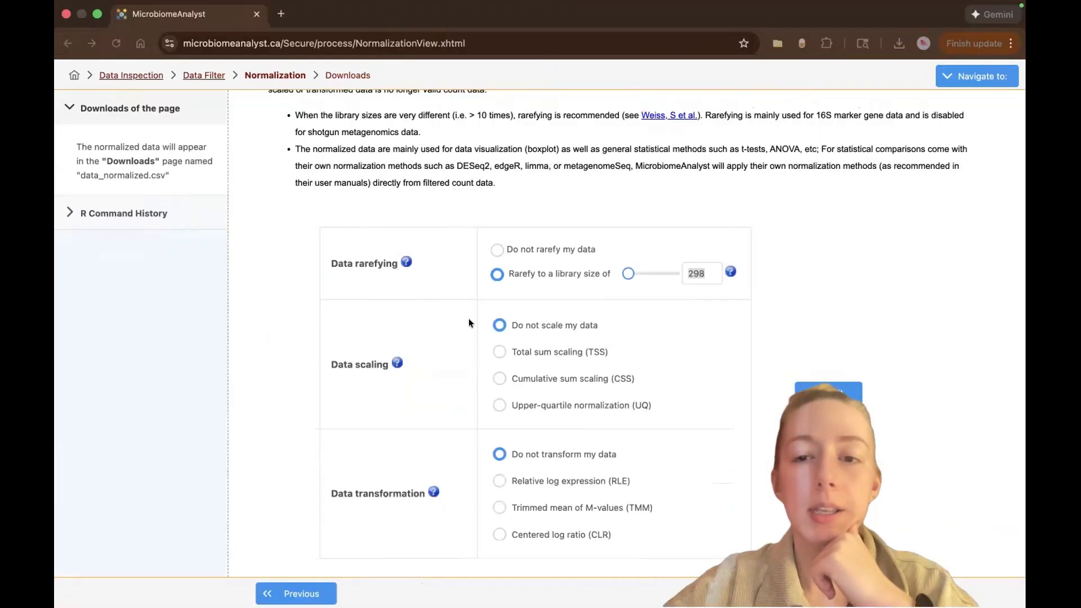
Set the rarefying library size to 874 and submit the normalization without scaling or transformation.
{"action": "double_click", "coordinate": [702, 273]}
{"action": "type", "text": "87"}
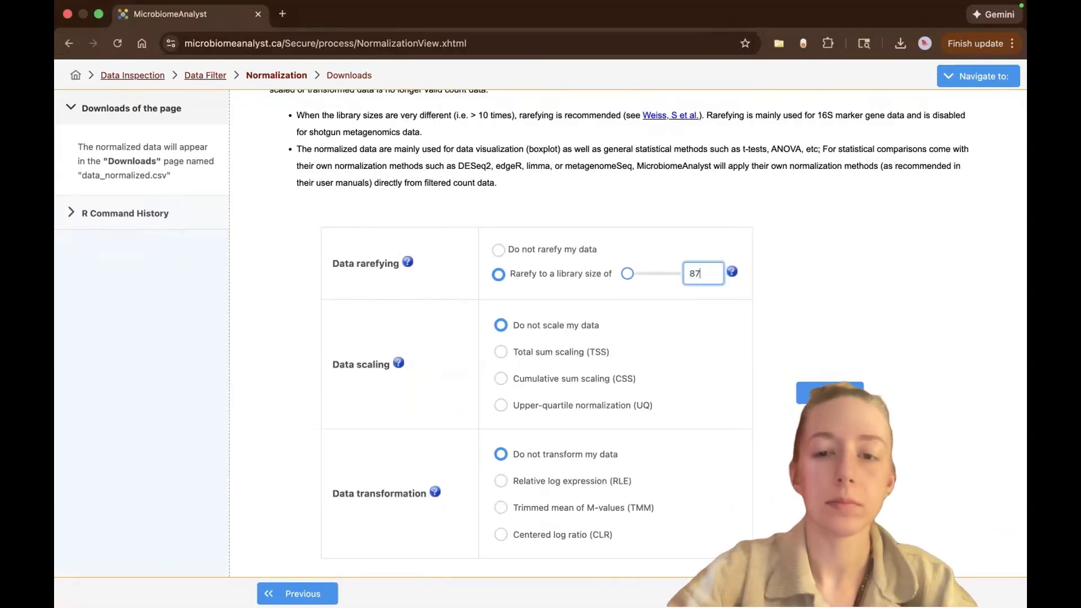
{"action": "type", "text": "4"}
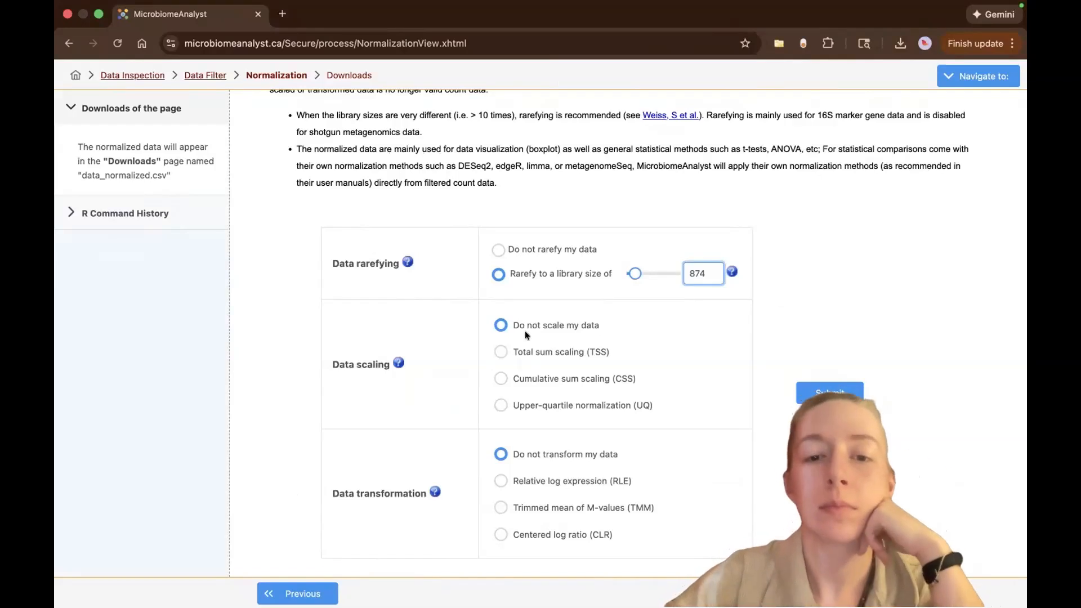
{"action": "left_click", "coordinate": [819, 387]}
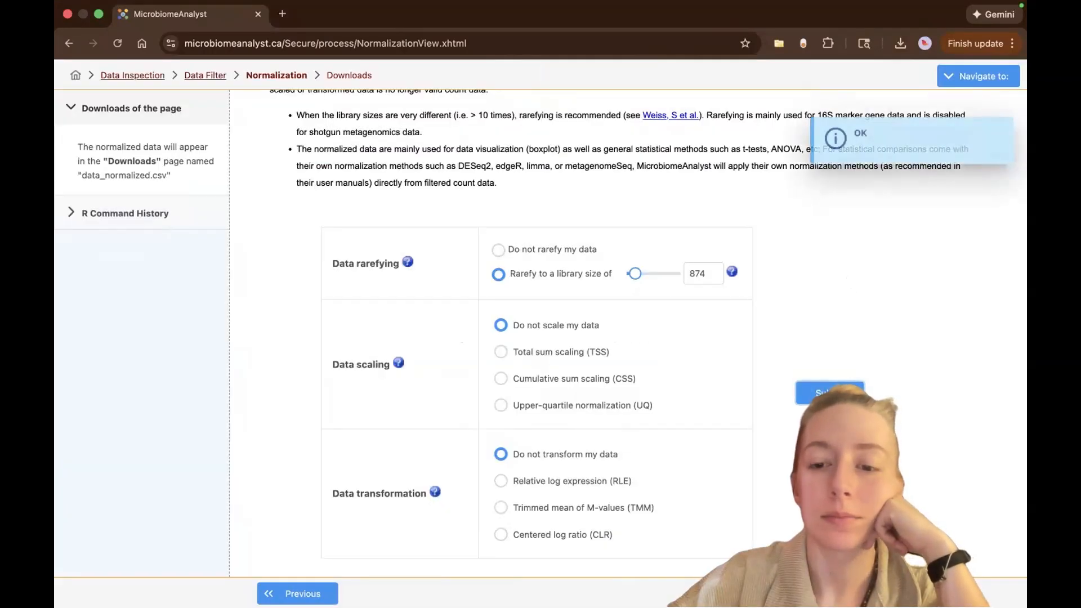
Examine the rarefaction curves of the newly rarefied data by sample type, and return to the Analysis Overview.
{"action": "left_click", "coordinate": [819, 593]}
{"action": "left_click", "coordinate": [545, 201]}
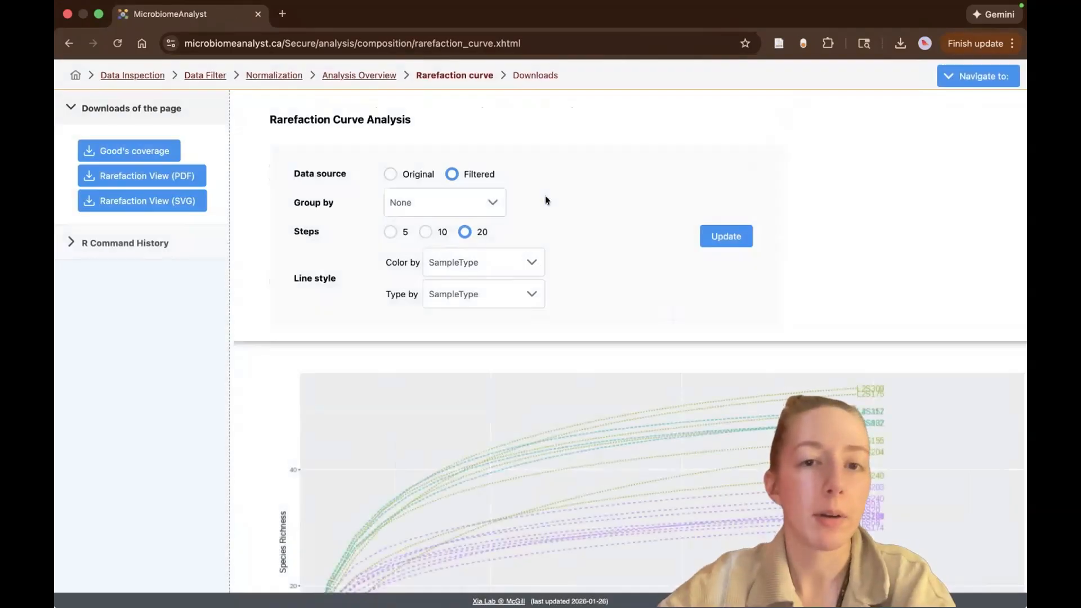
{"action": "scroll", "coordinate": [545, 200], "scroll_direction": "down", "scroll_amount": 3}
{"action": "scroll", "coordinate": [545, 200], "scroll_direction": "down", "scroll_amount": 1}
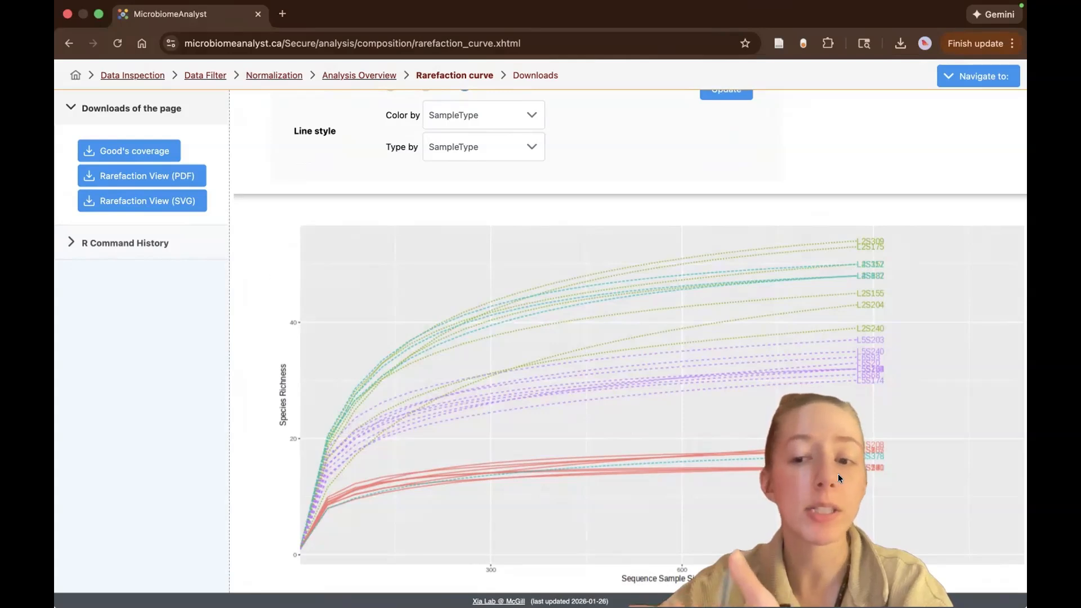
{"action": "scroll", "coordinate": [838, 474], "scroll_direction": "up", "scroll_amount": 3}
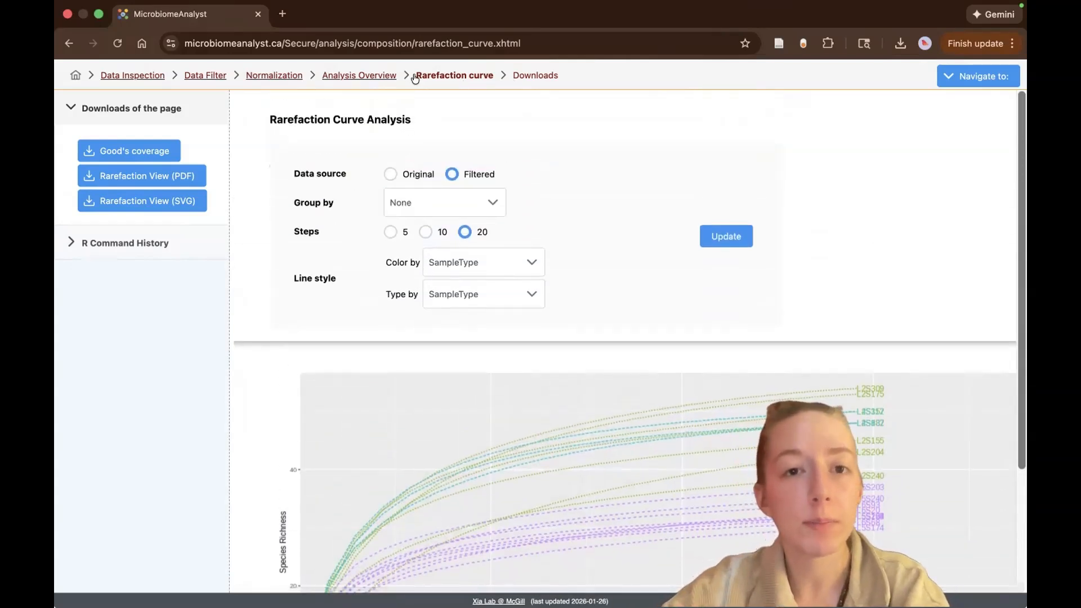
{"action": "left_click", "coordinate": [372, 76]}
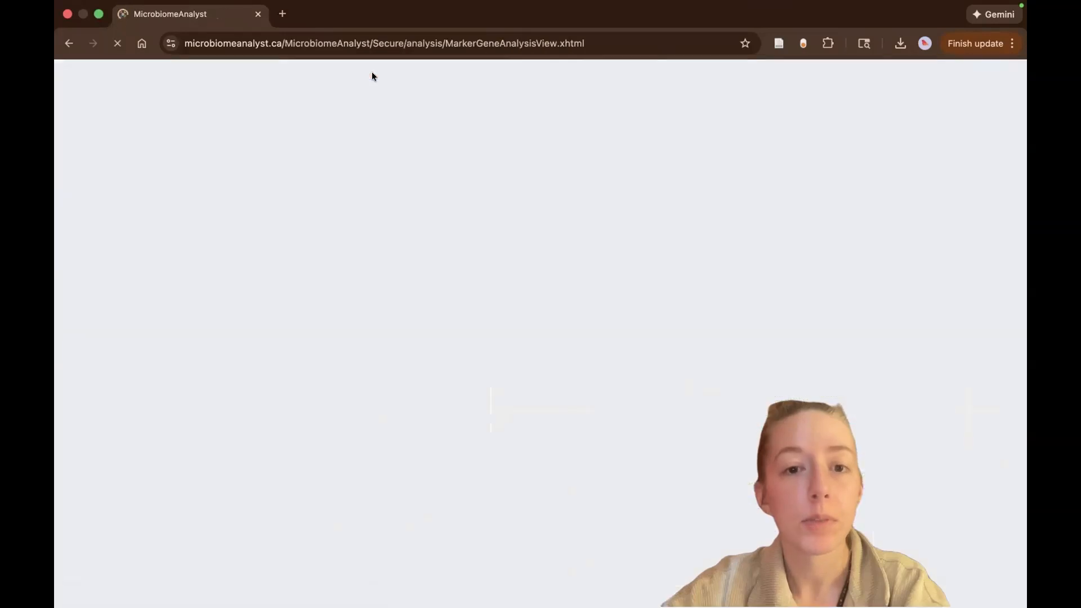